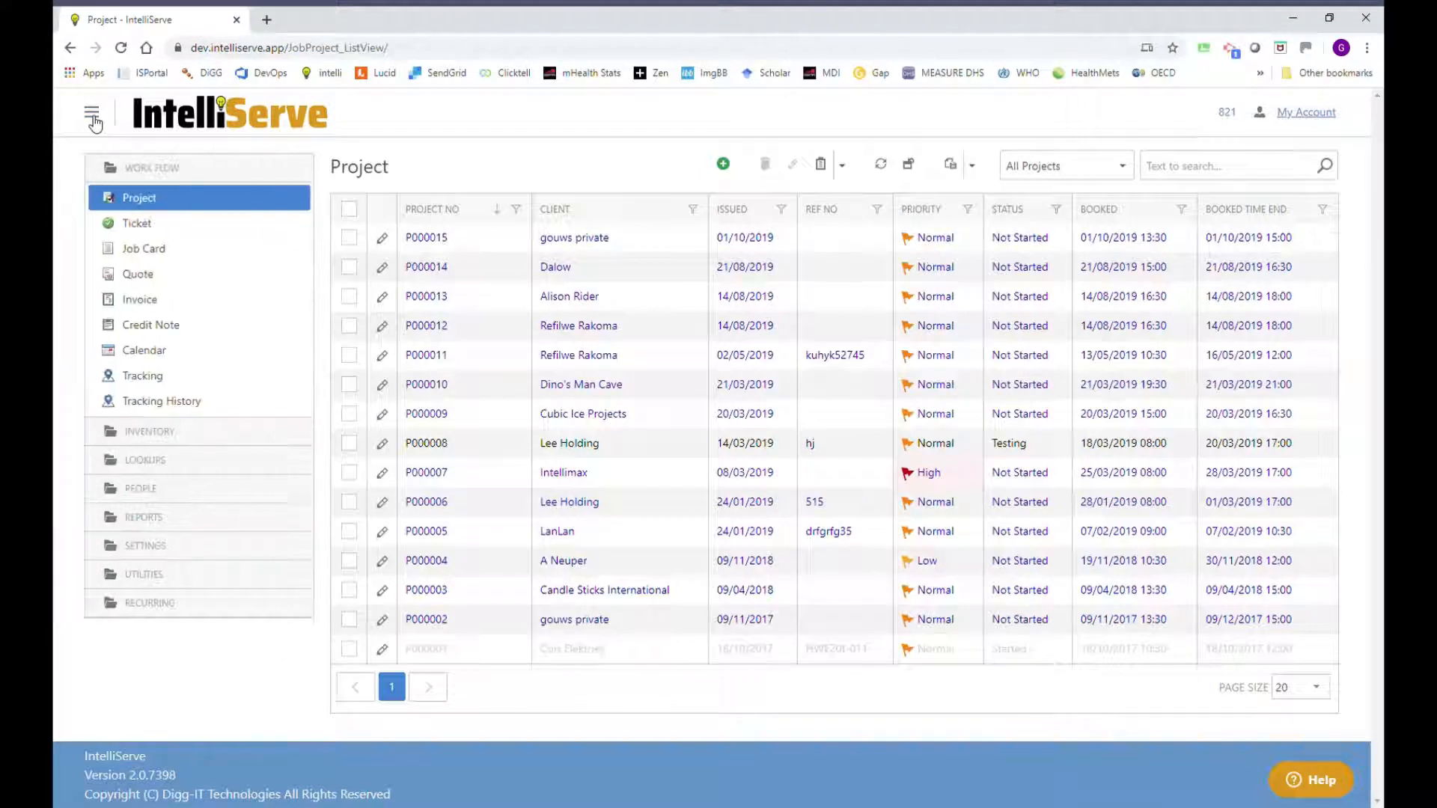
Open the Automated Communication list under Utilities > Communication.
click(145, 574)
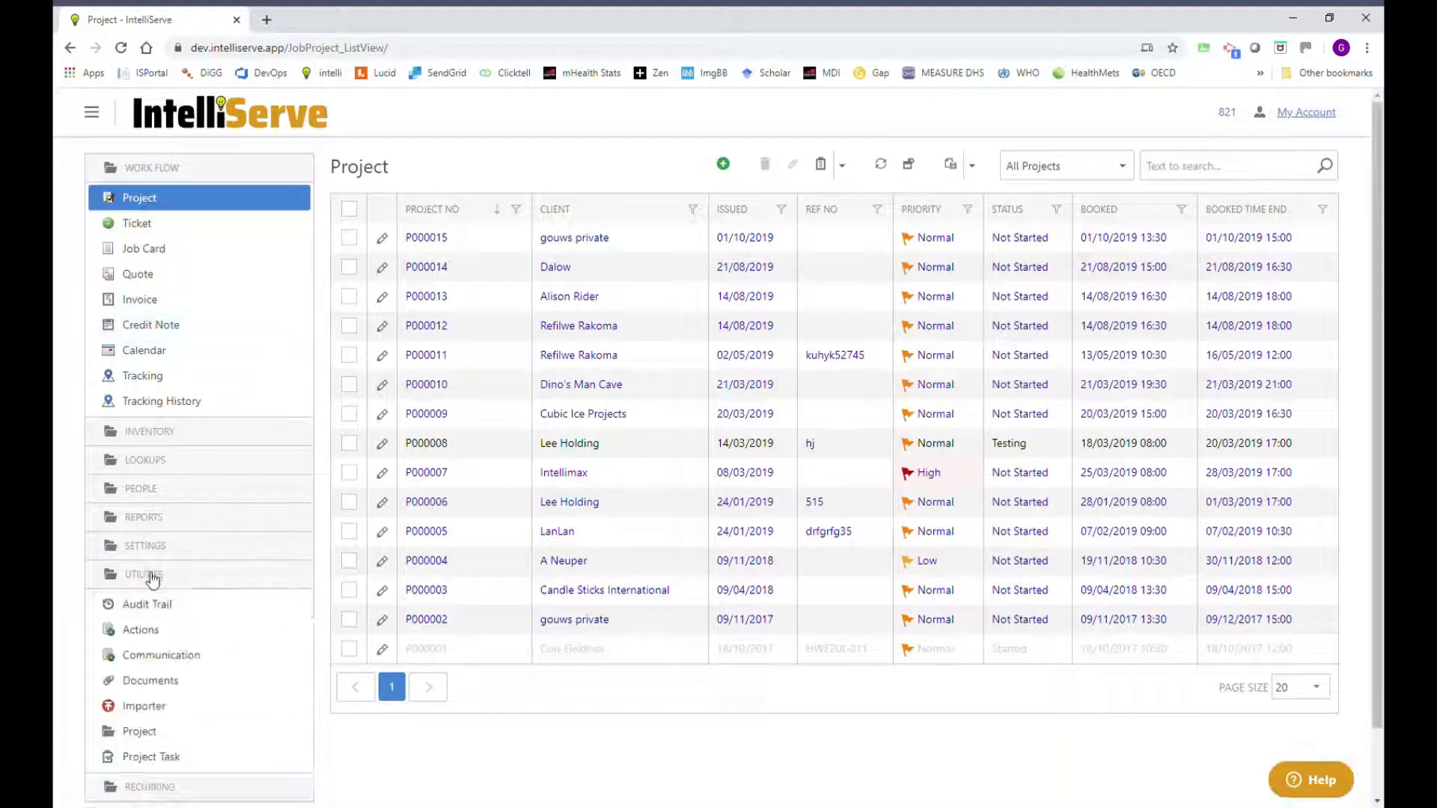
click(152, 655)
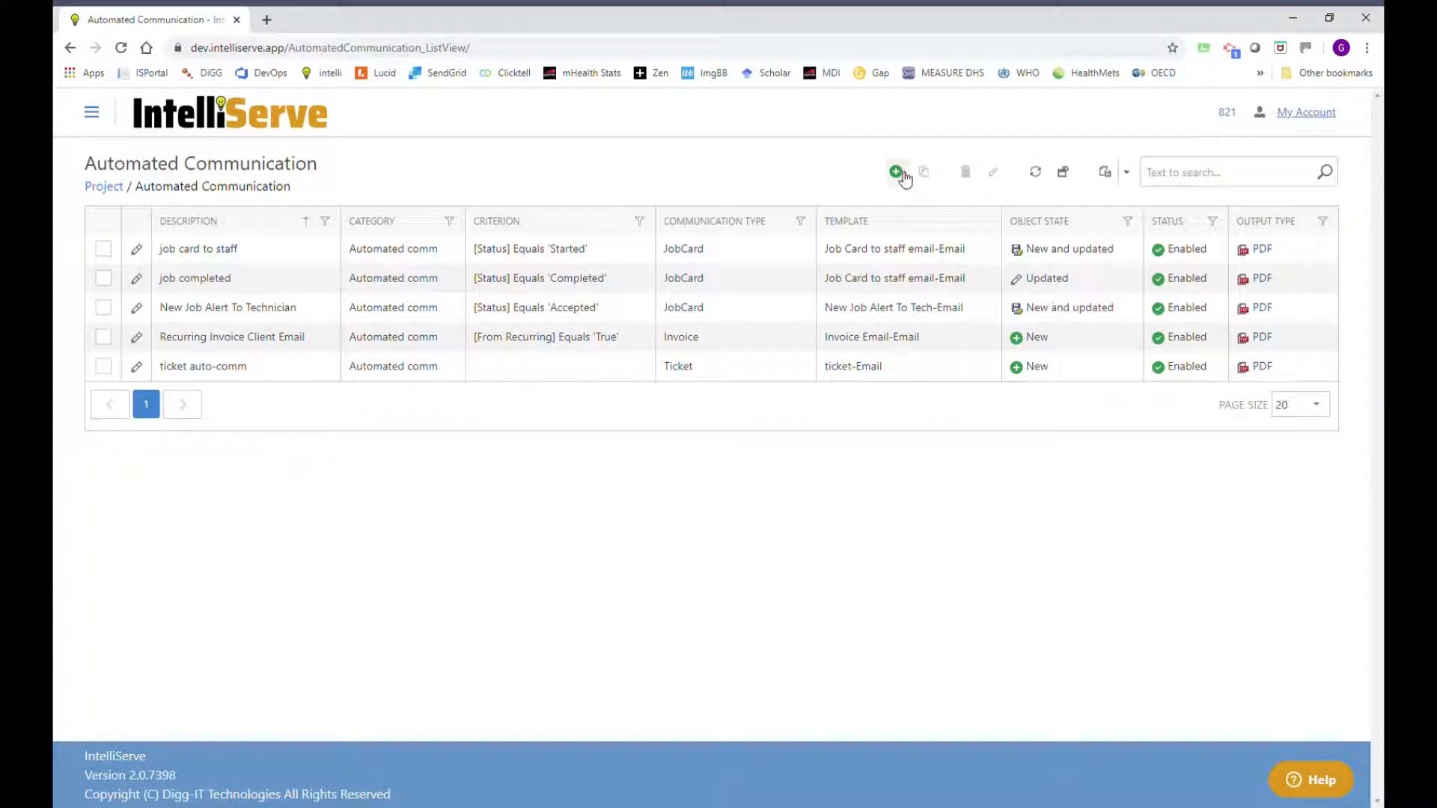
Add a new communication in category Automated comm with type Invoice.
click(902, 173)
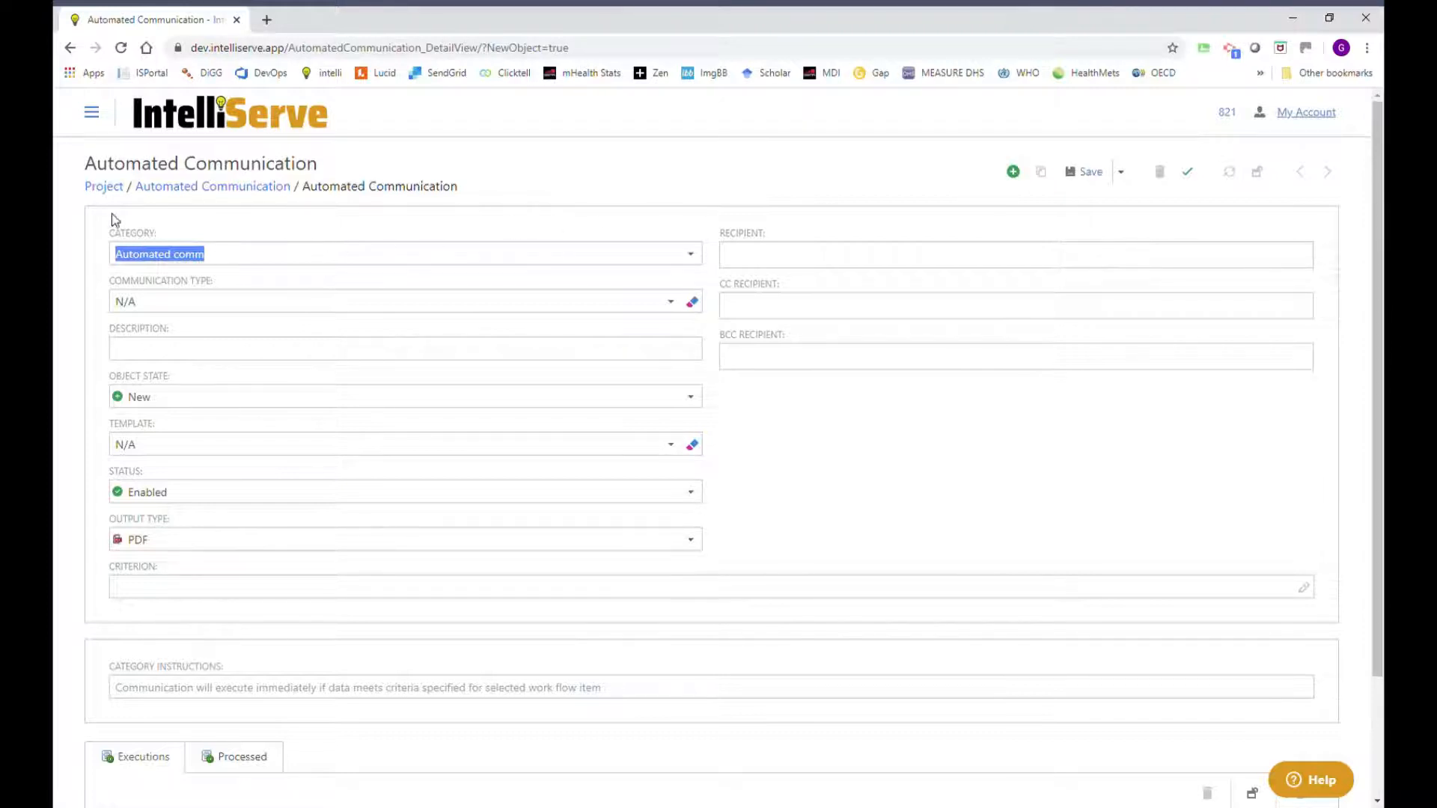
click(257, 259)
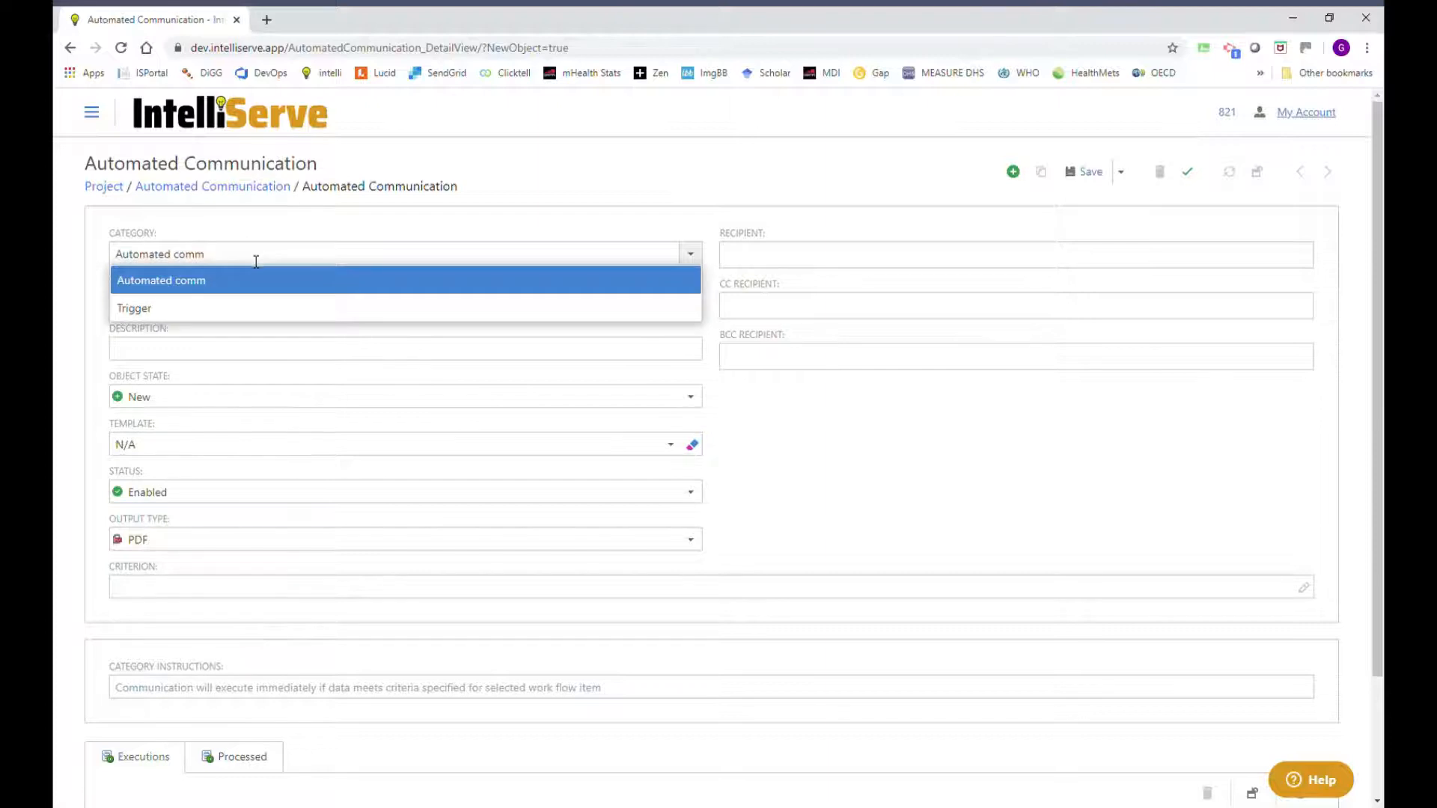
click(173, 280)
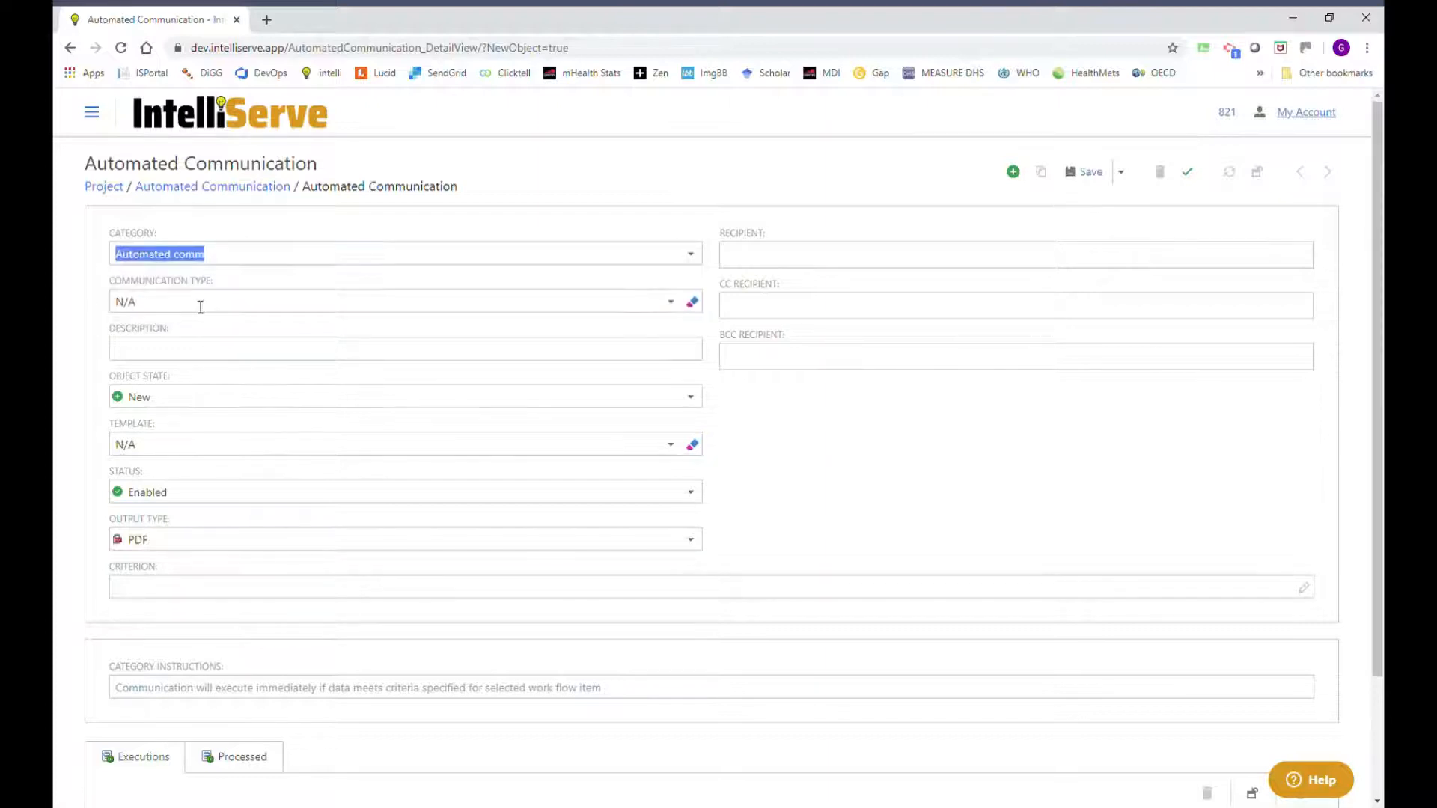
click(200, 305)
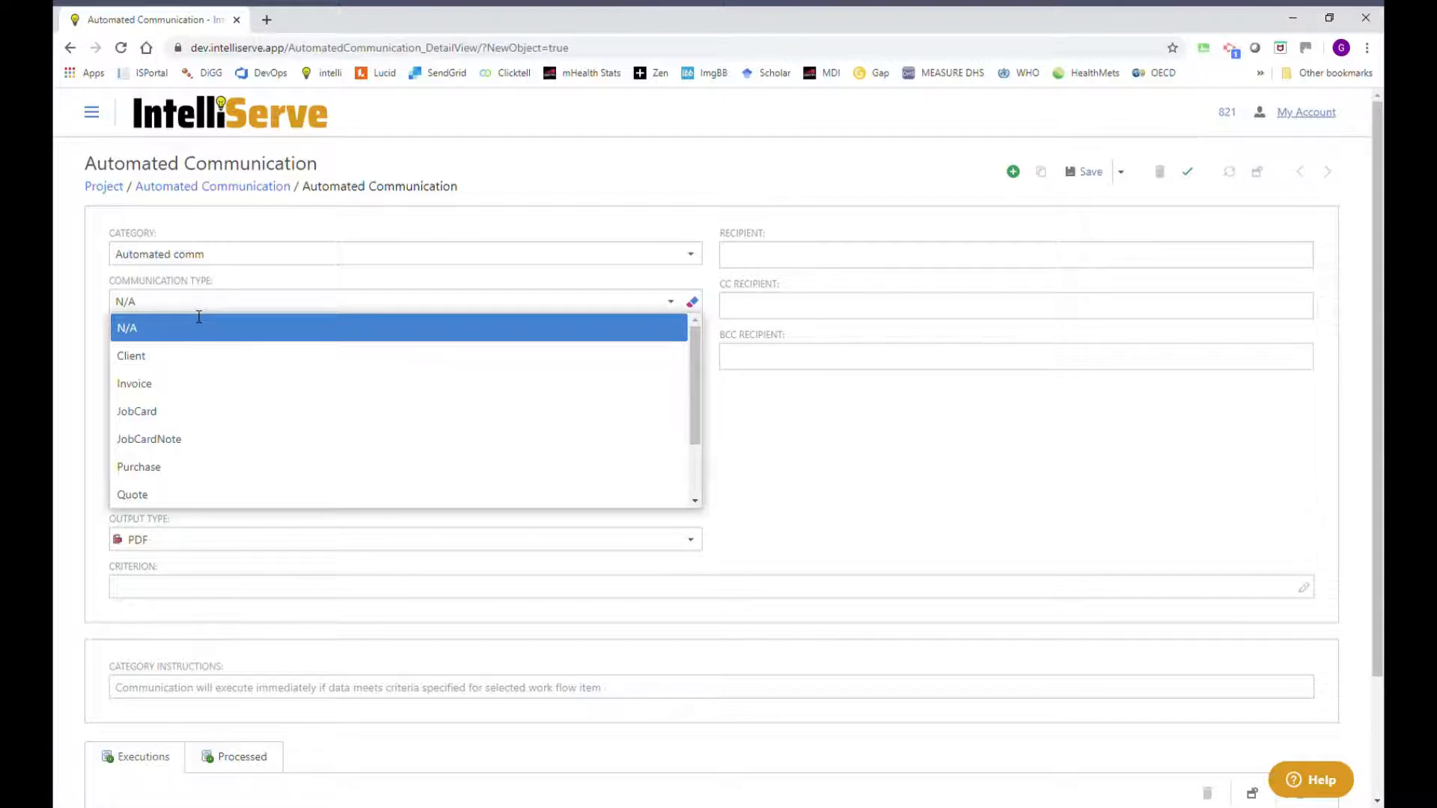
click(147, 386)
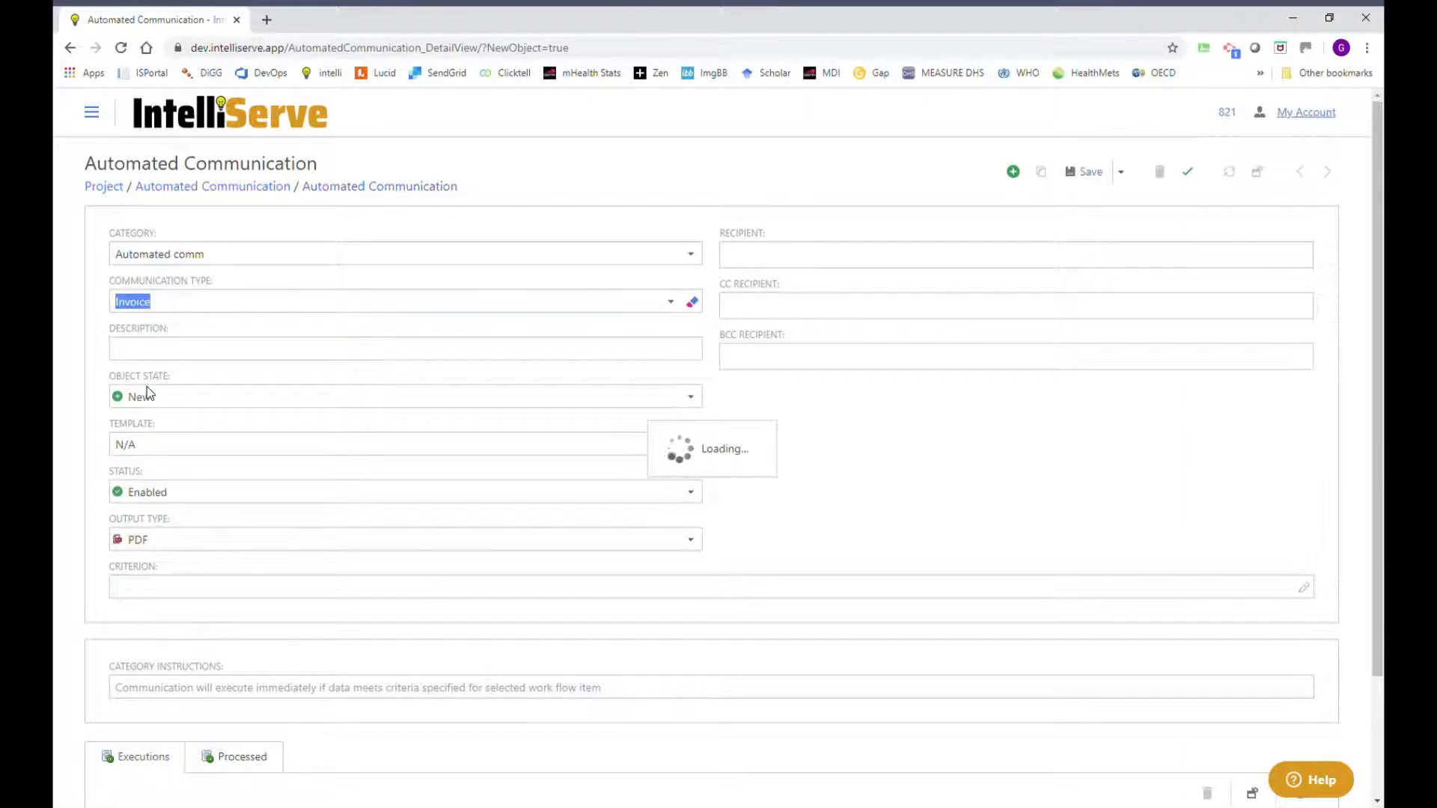
Describe it as 'New Invoice To Client' and set Object State to New and updated.
click(297, 356)
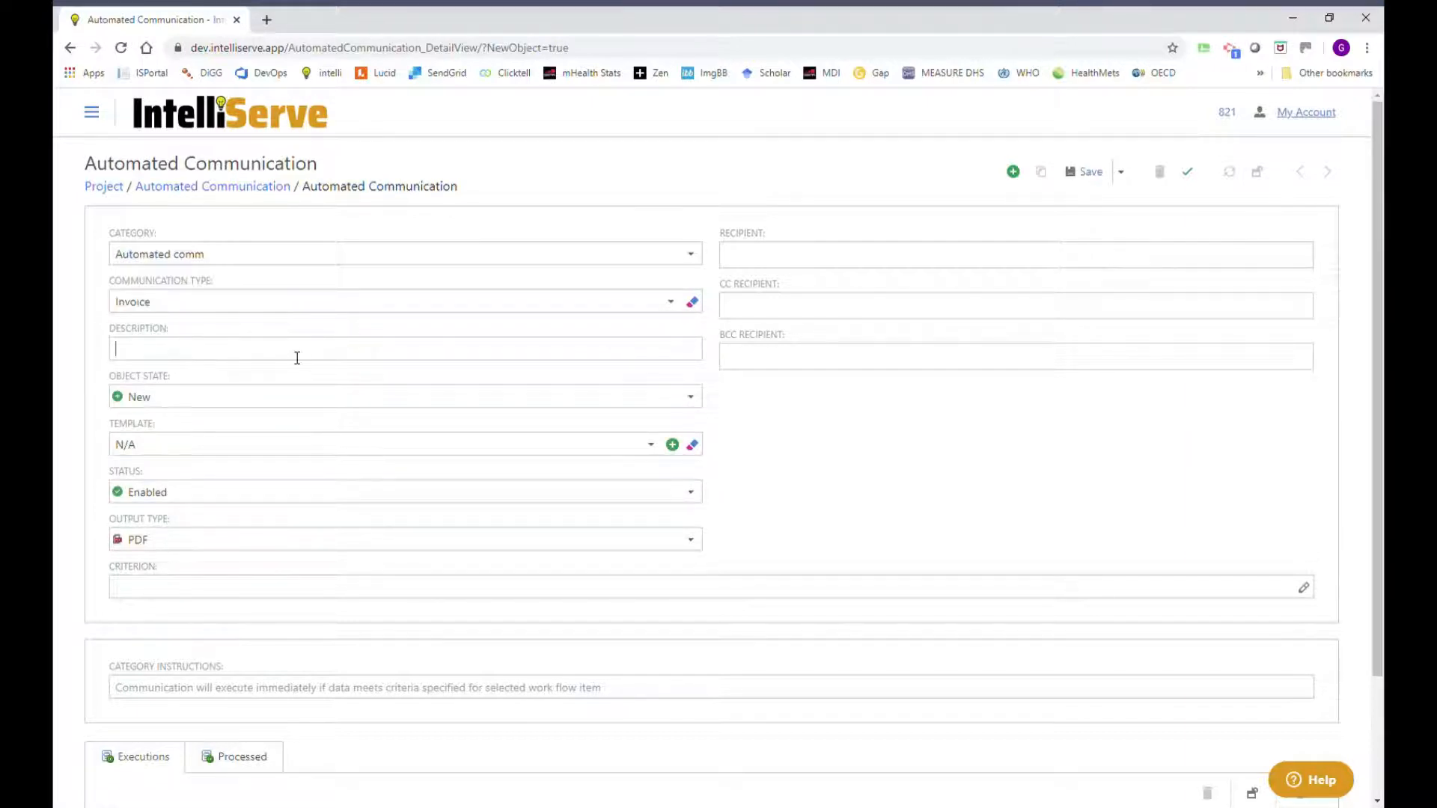
text(New Invoice To Client)
click(690, 397)
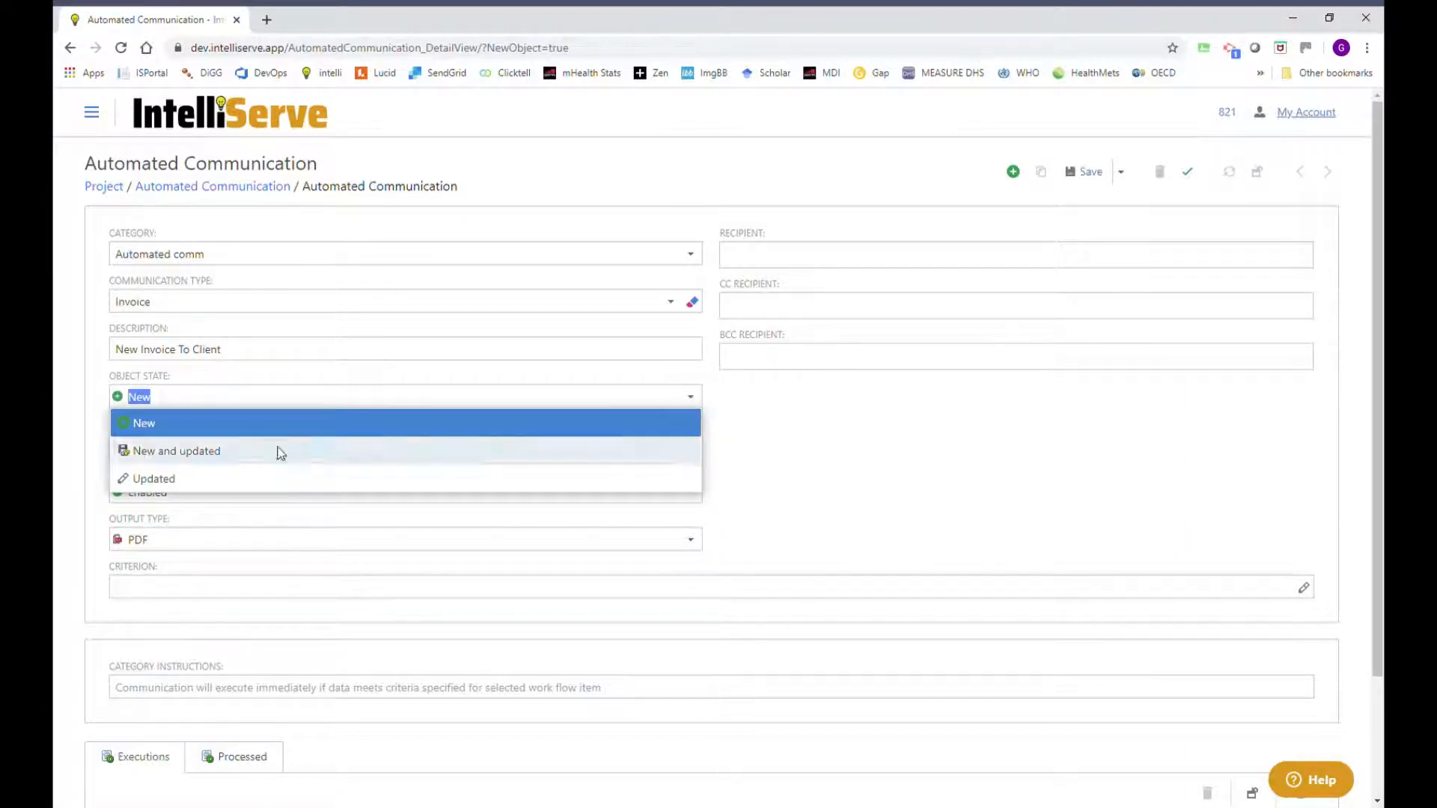
click(174, 452)
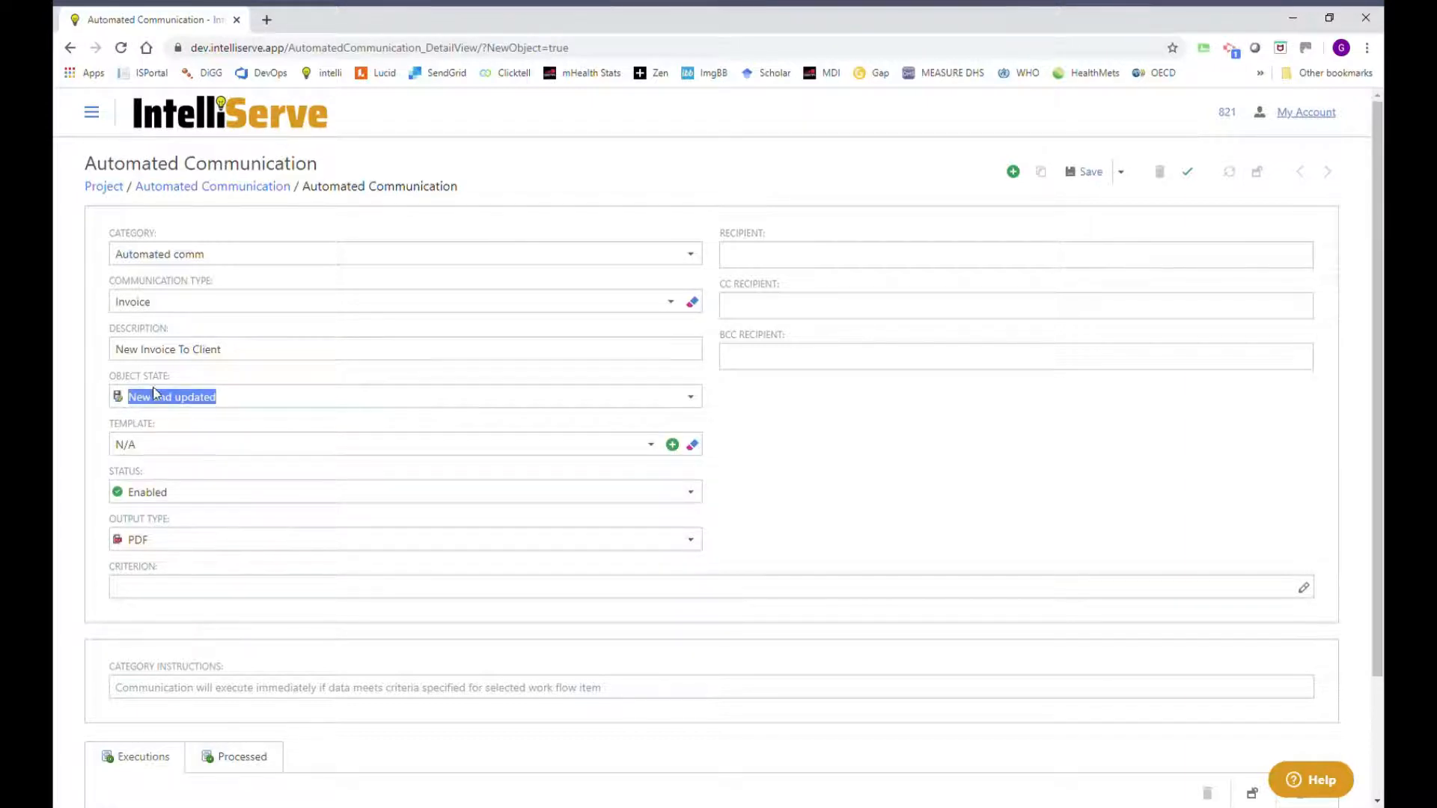
click(233, 407)
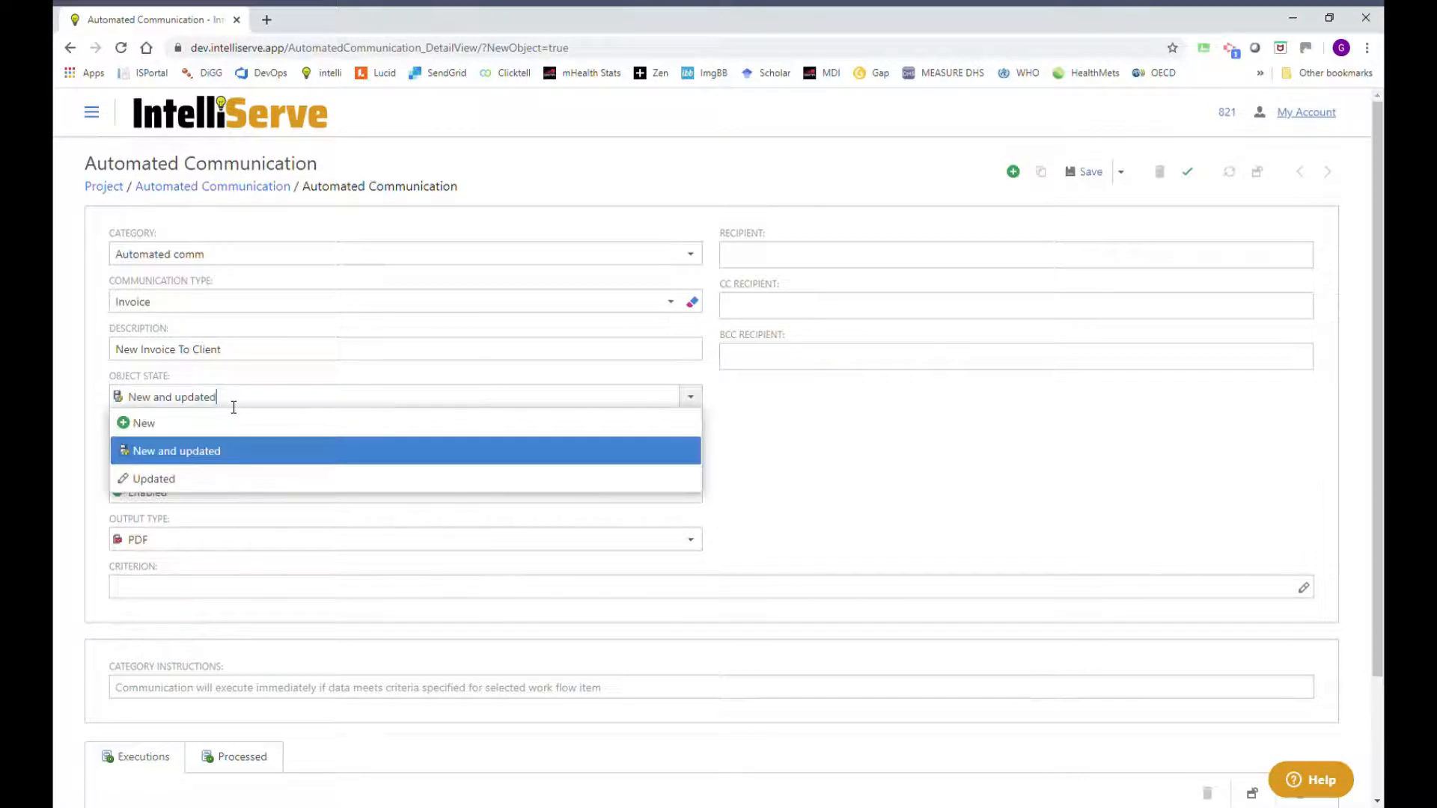
click(831, 412)
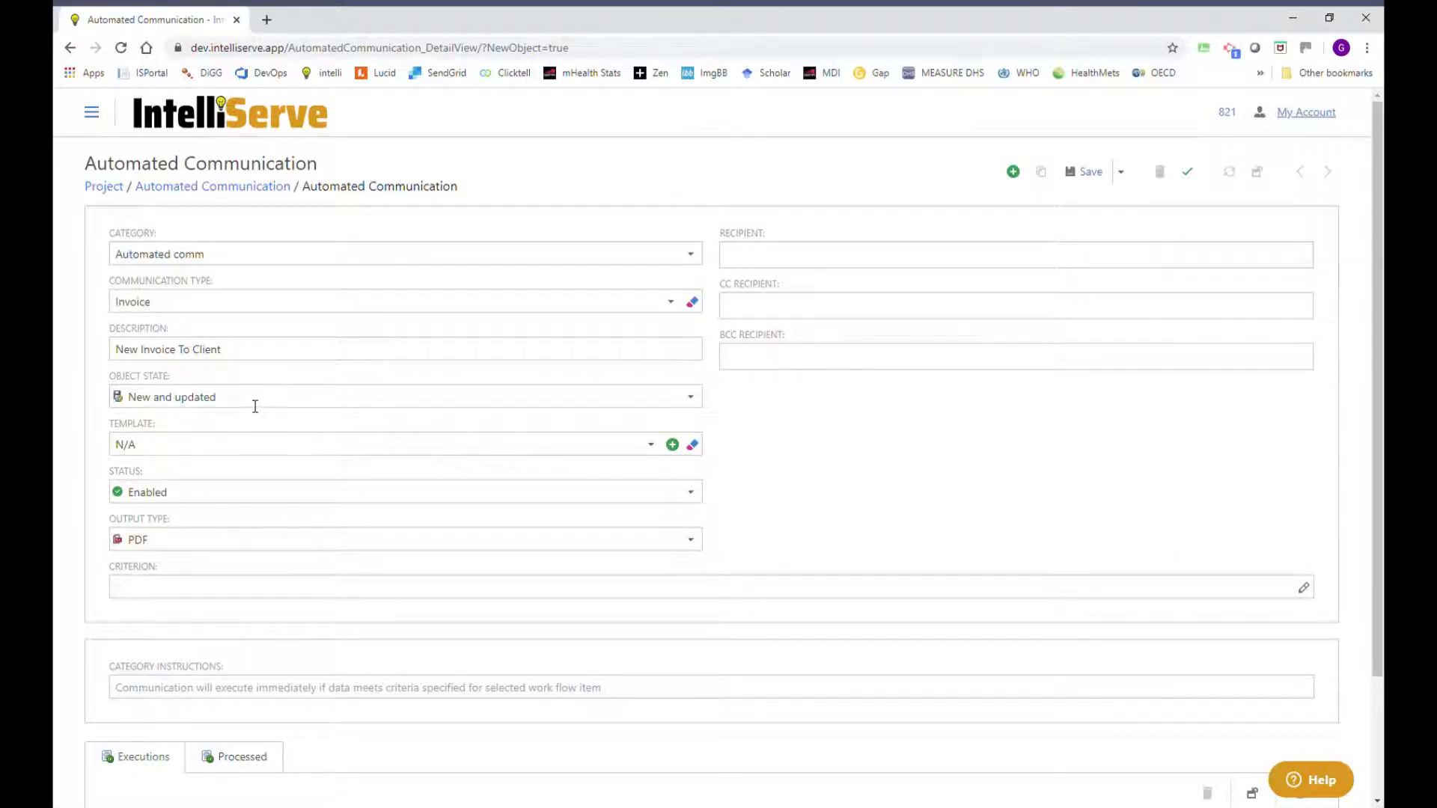
Create a new E-mail template named 'New Invoice to Client'.
click(674, 445)
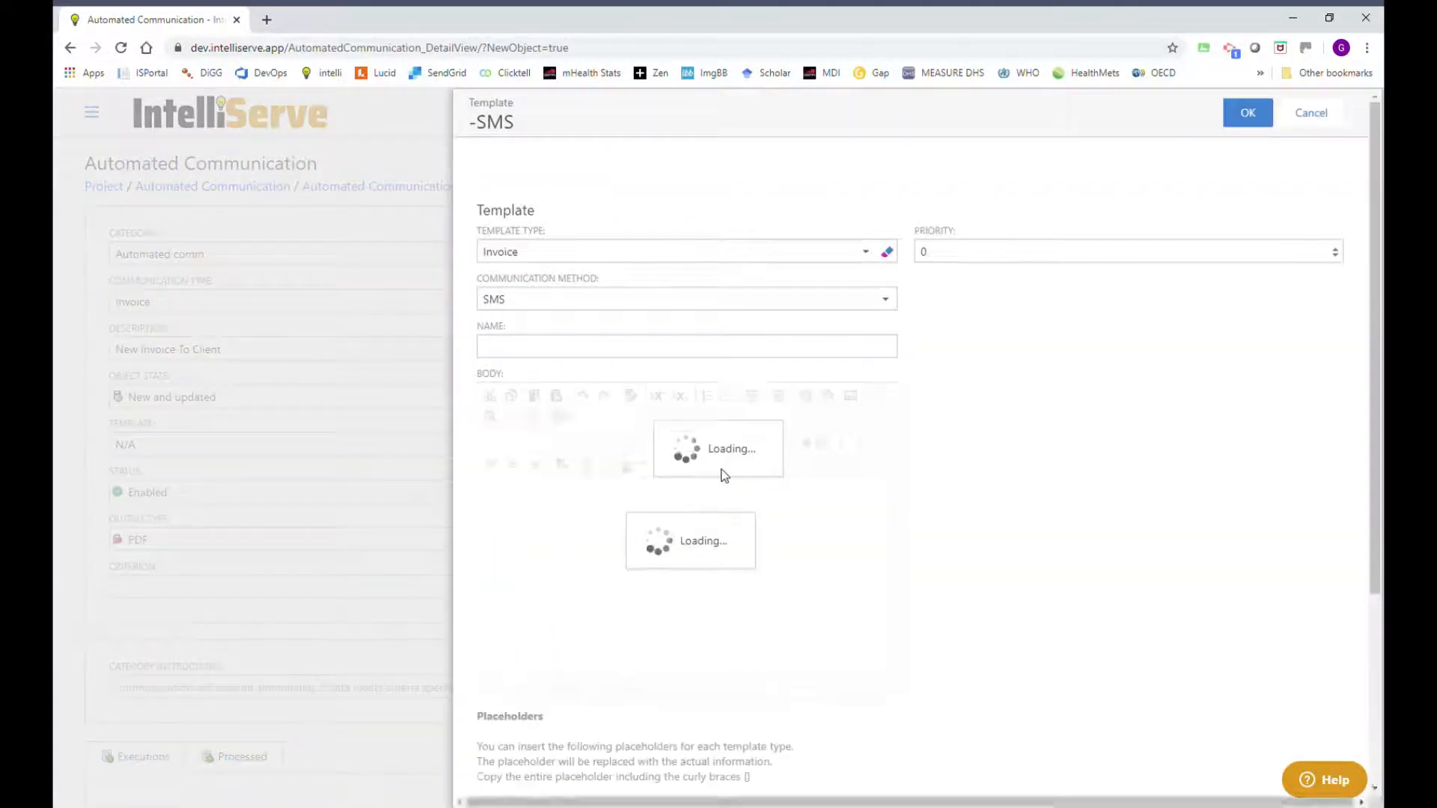
click(539, 303)
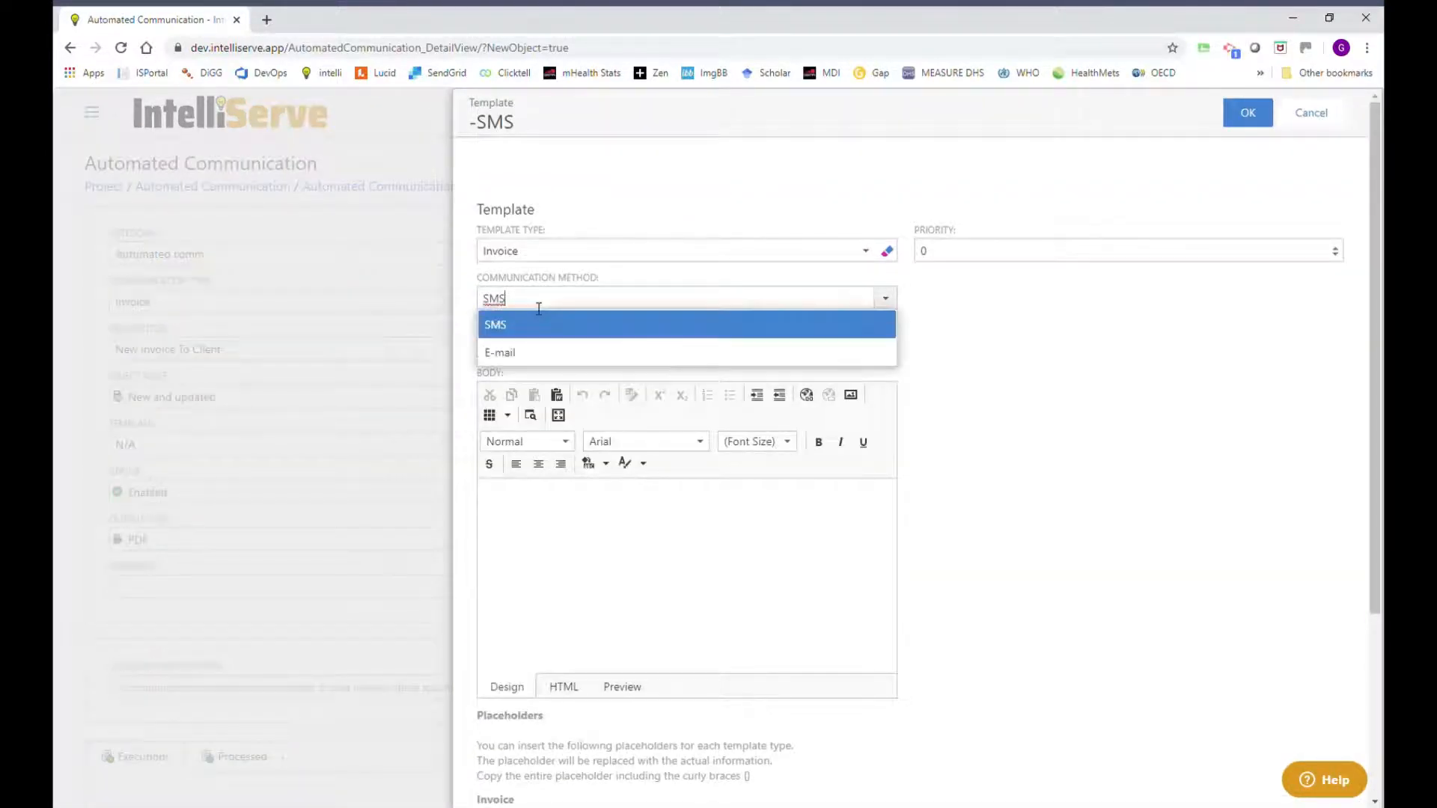
click(506, 353)
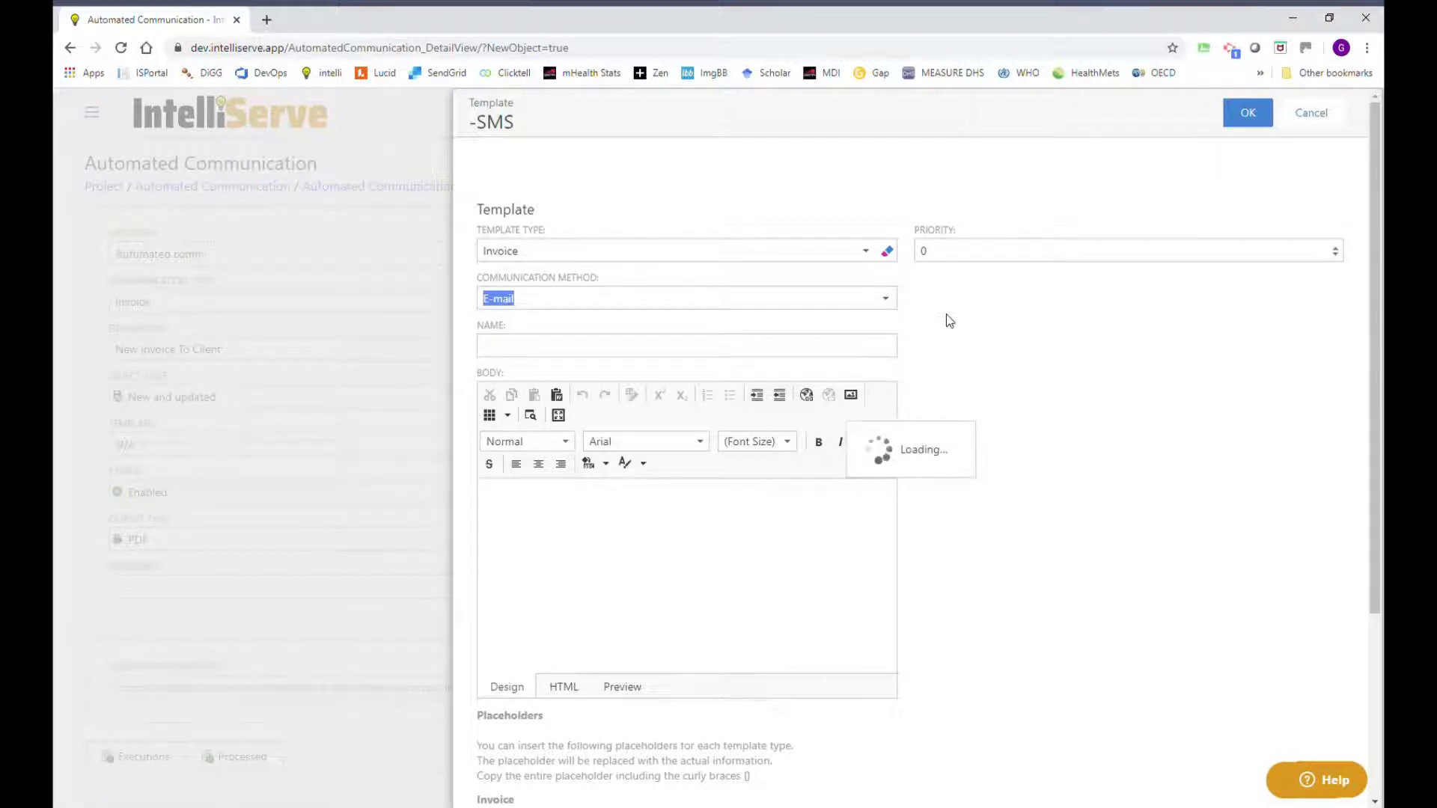
click(968, 252)
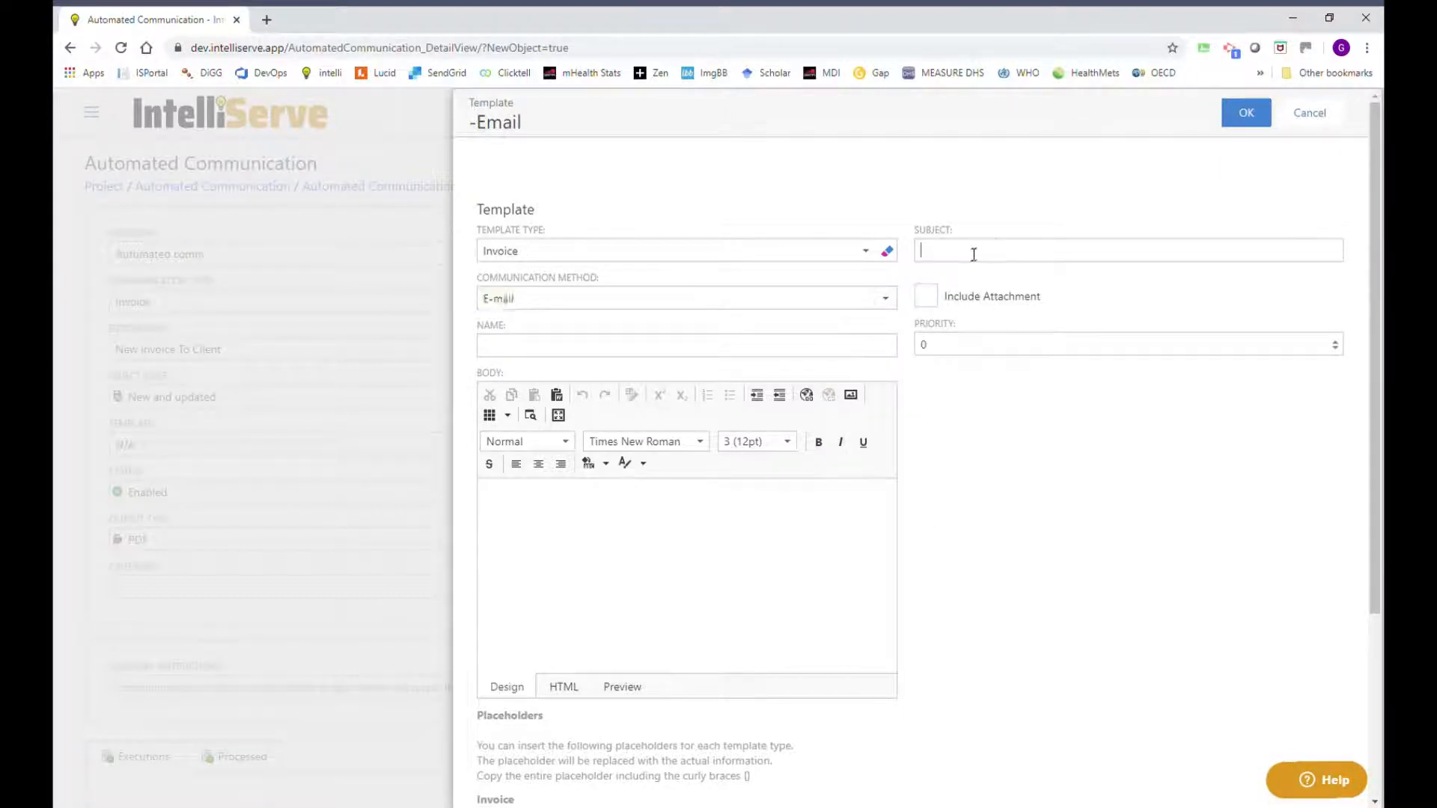
click(534, 347)
text(Neww)
key(BackSpace)
text(Invoice to Client)
Begin the template subject with 'Invoice' and review the available invoice placeholders.
click(951, 262)
text(Invoice ()
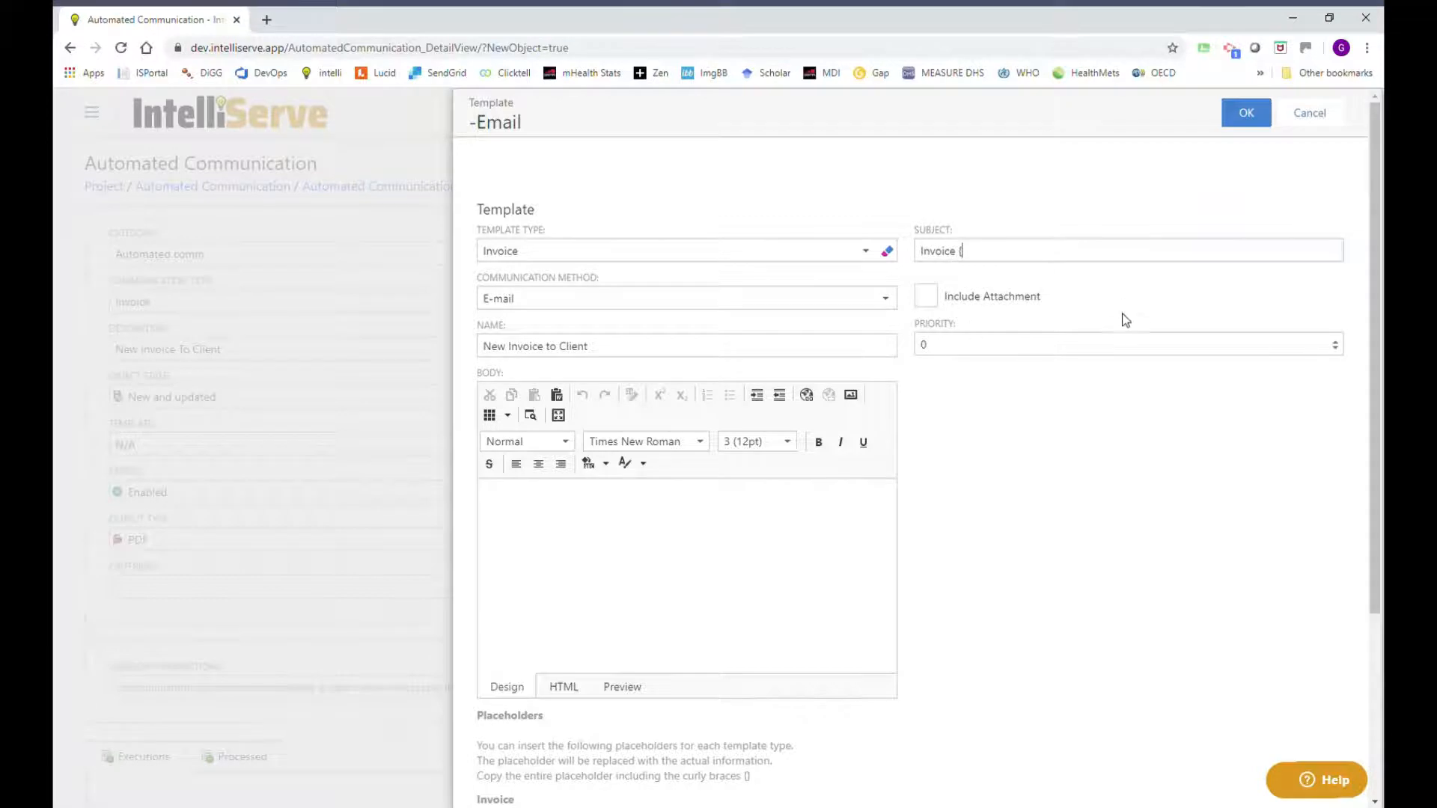
scroll(802, 496, down, 3)
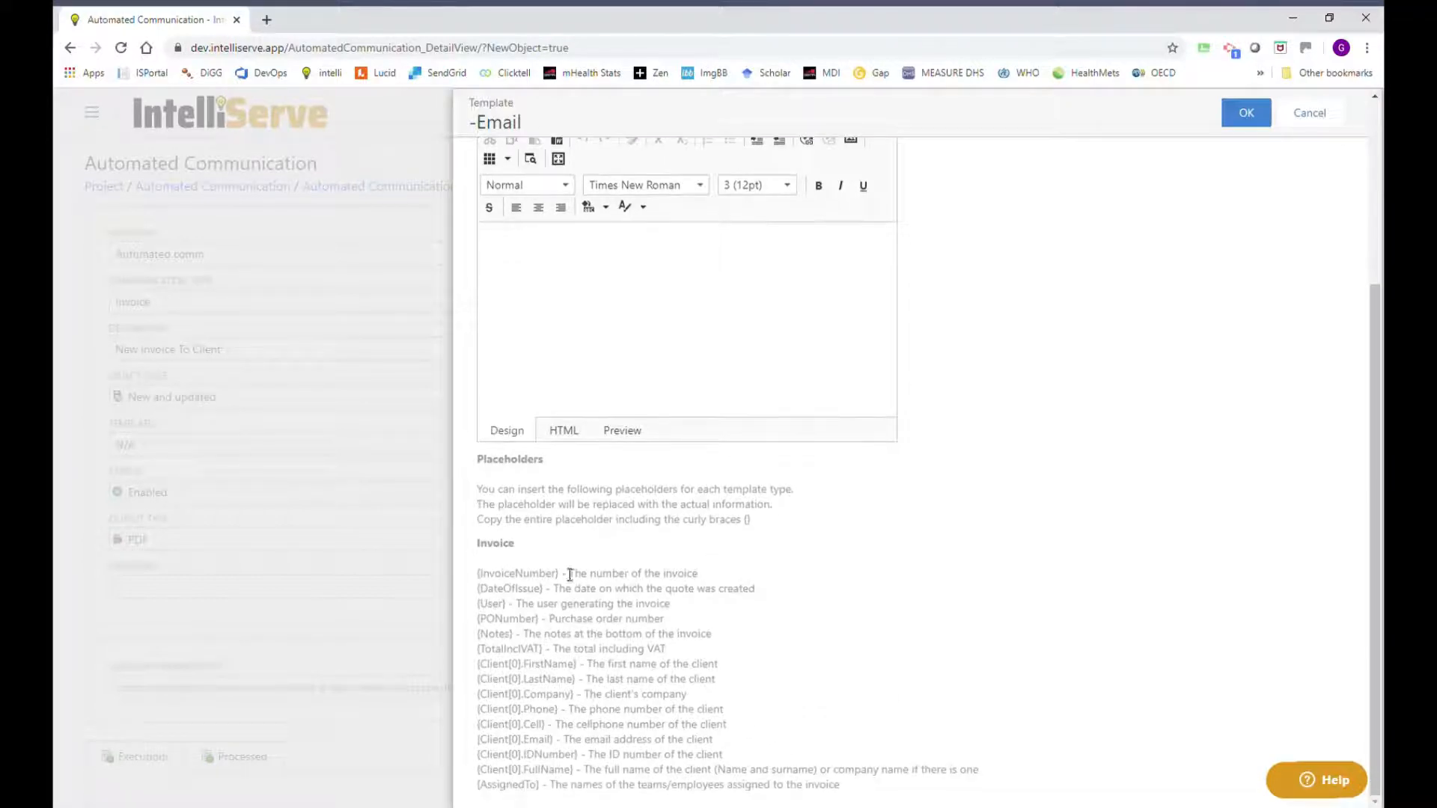
drag(475, 574, 618, 785)
click(858, 622)
scroll(920, 519, up, 3)
scroll(904, 583, down, 3)
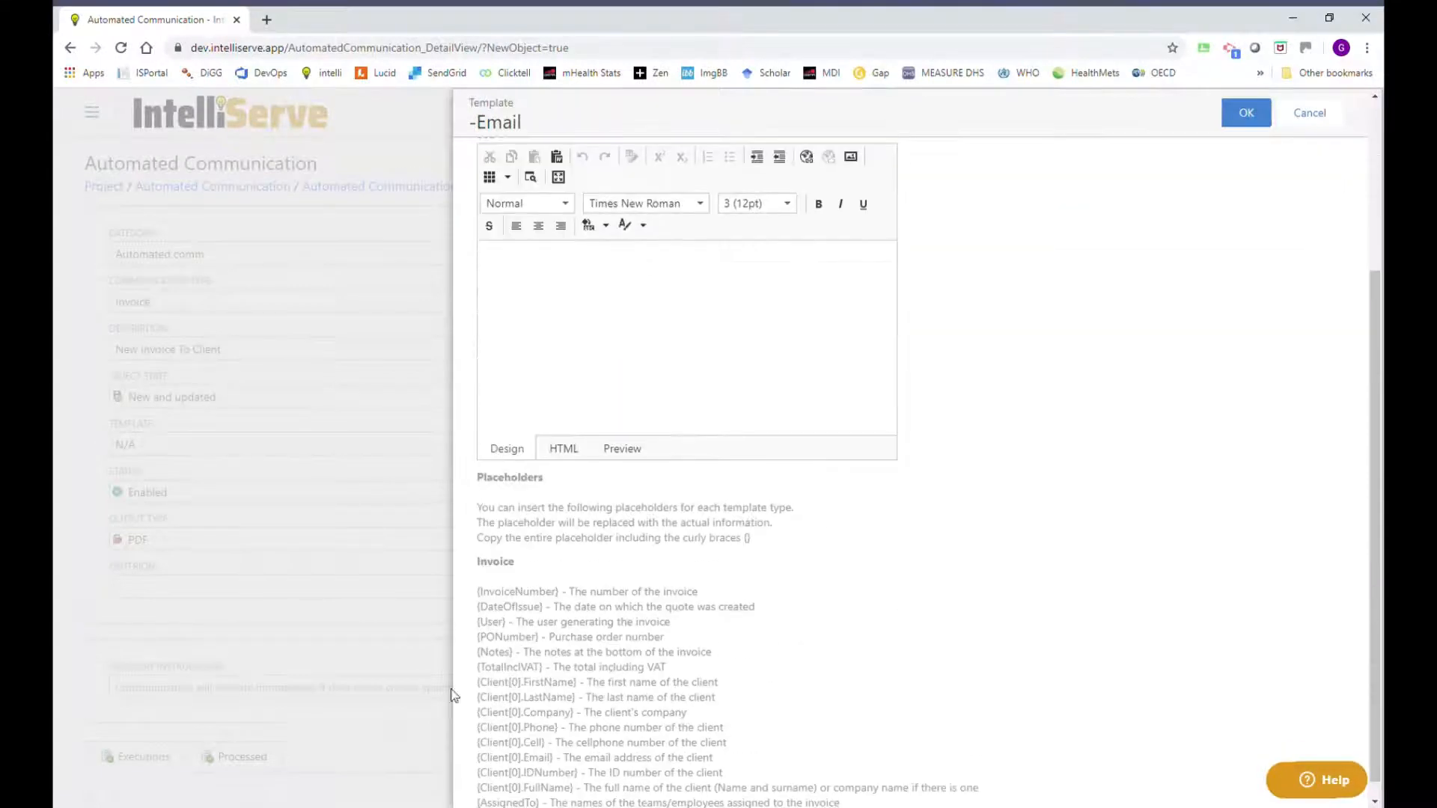
scroll(1041, 239, up, 3)
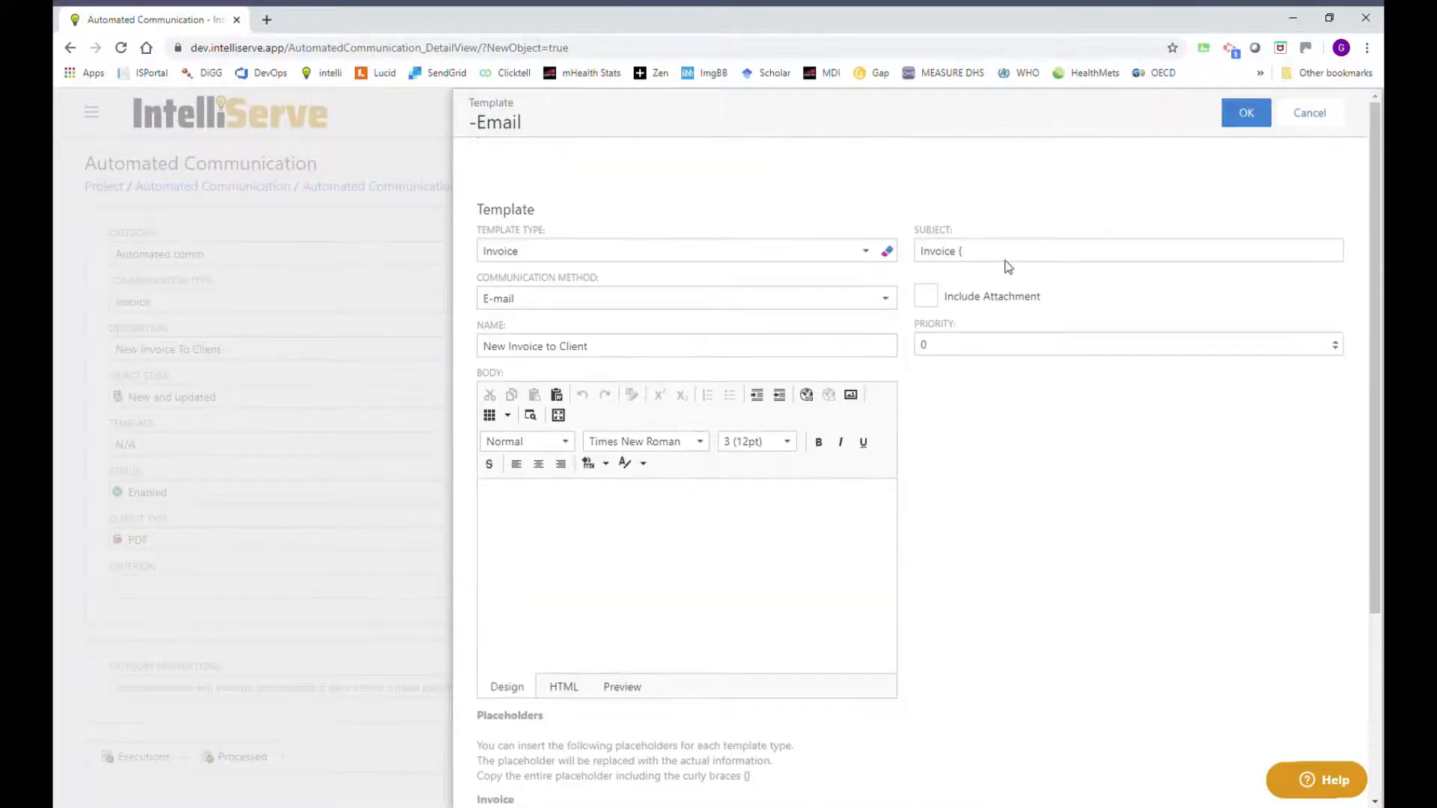
Complete the subject as 'Invoice {InvoiceNumber} from IntelliServe' and attach the invoice.
click(1005, 259)
text({InvoiceNumber} from IntelliServe)
click(925, 299)
Write the body 'Dear {Client.FirstName} Please find attached your invoice Thank you for your business'.
click(528, 502)
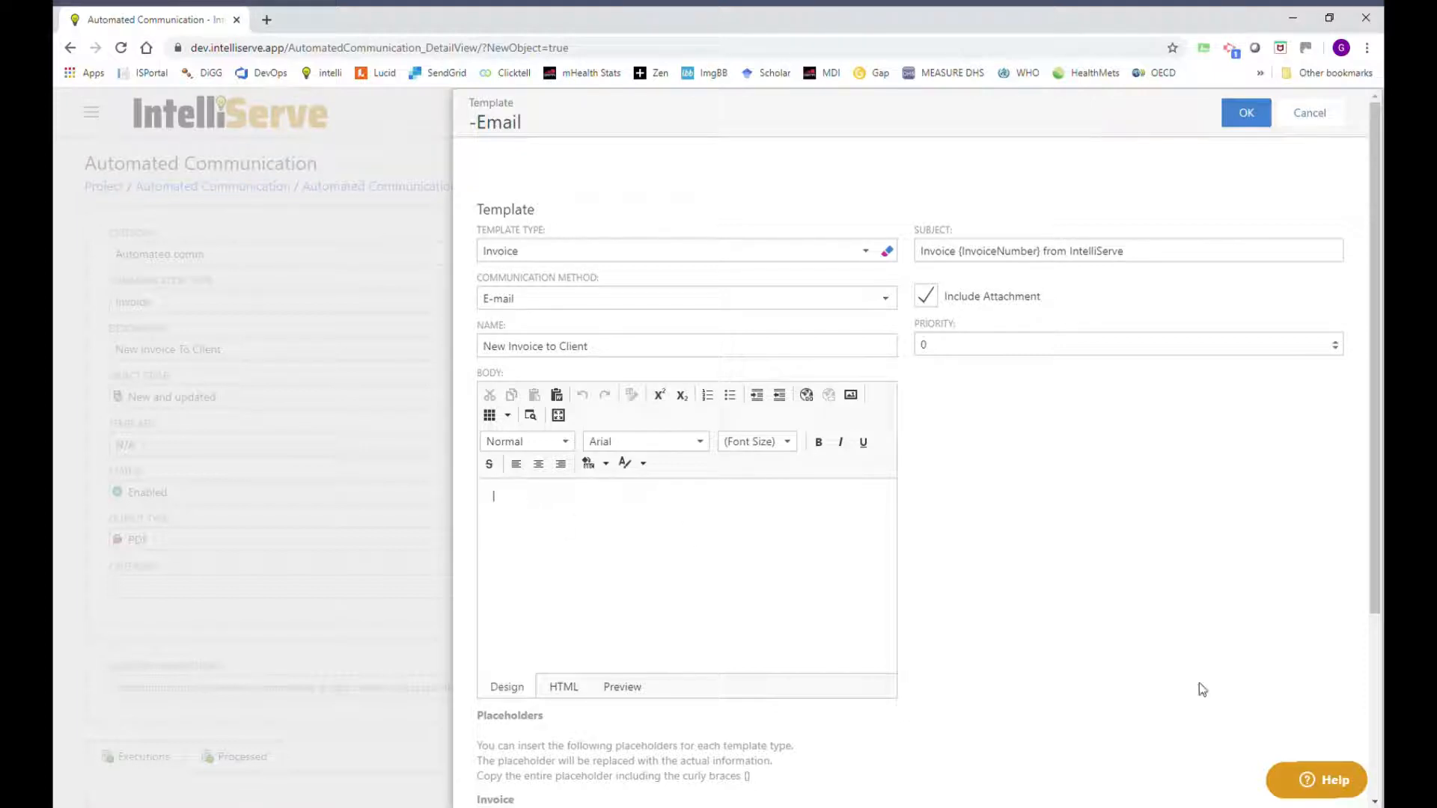
text(Dear)
scroll(1085, 674, down, 3)
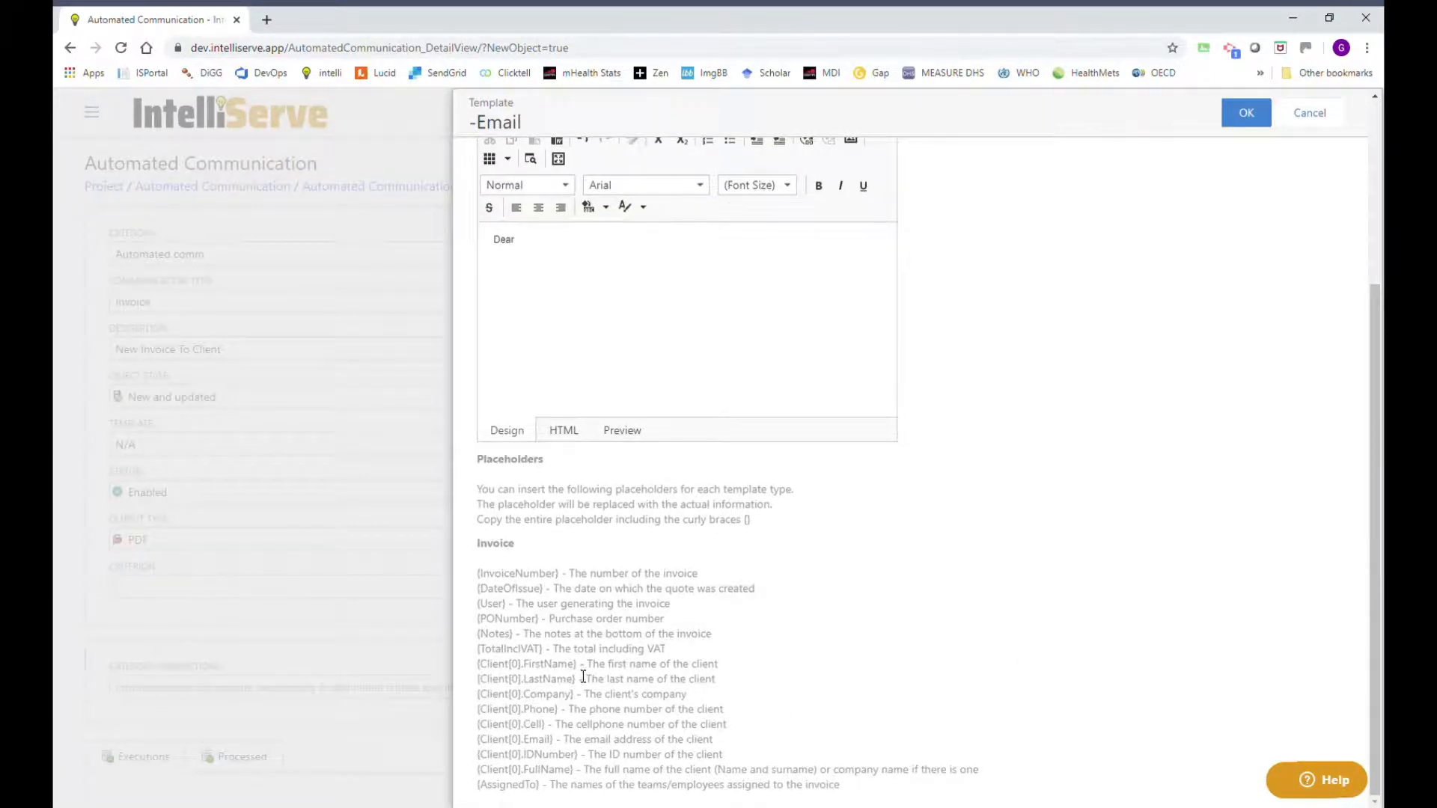
scroll(587, 447, up, 3)
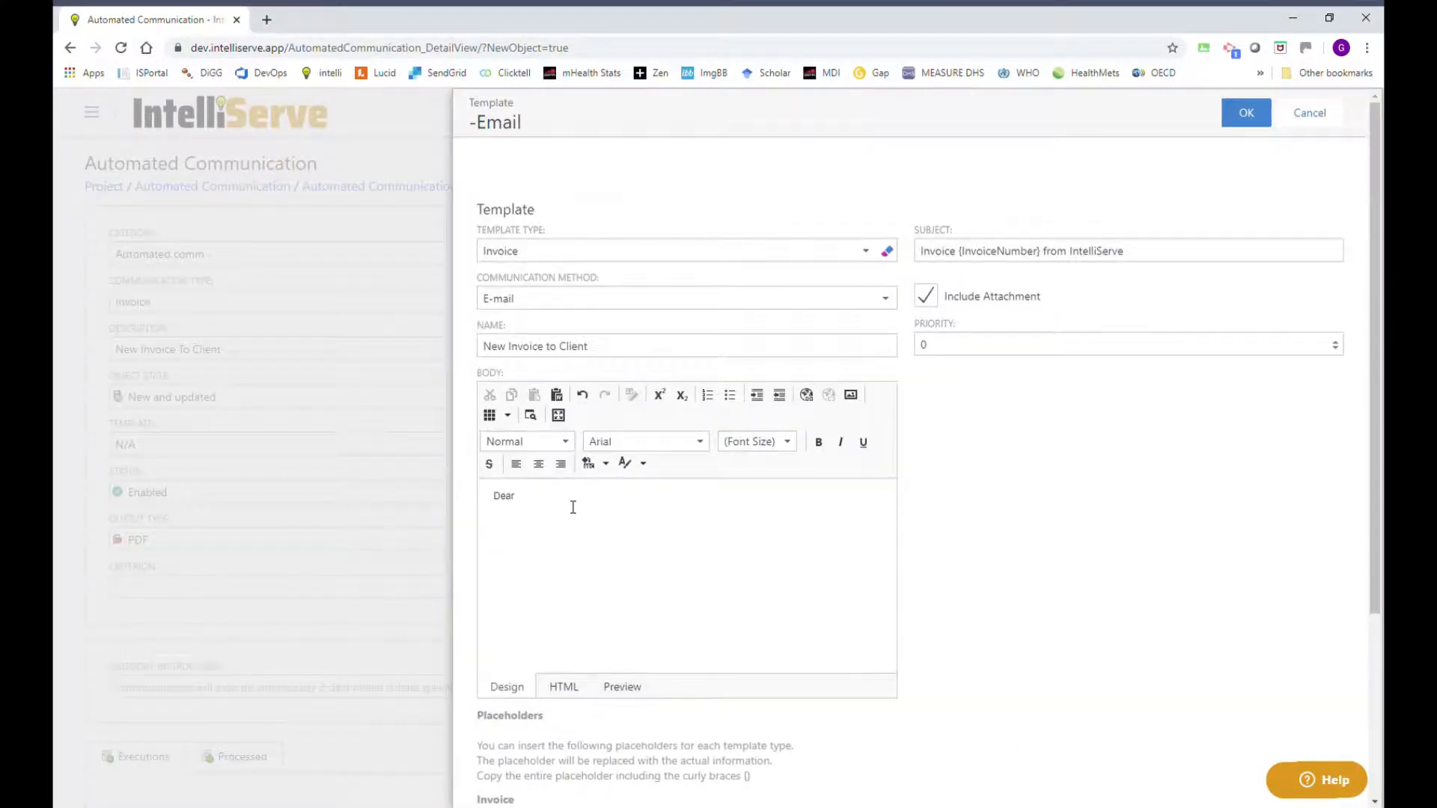
text(Client)
scroll(614, 523, down, 3)
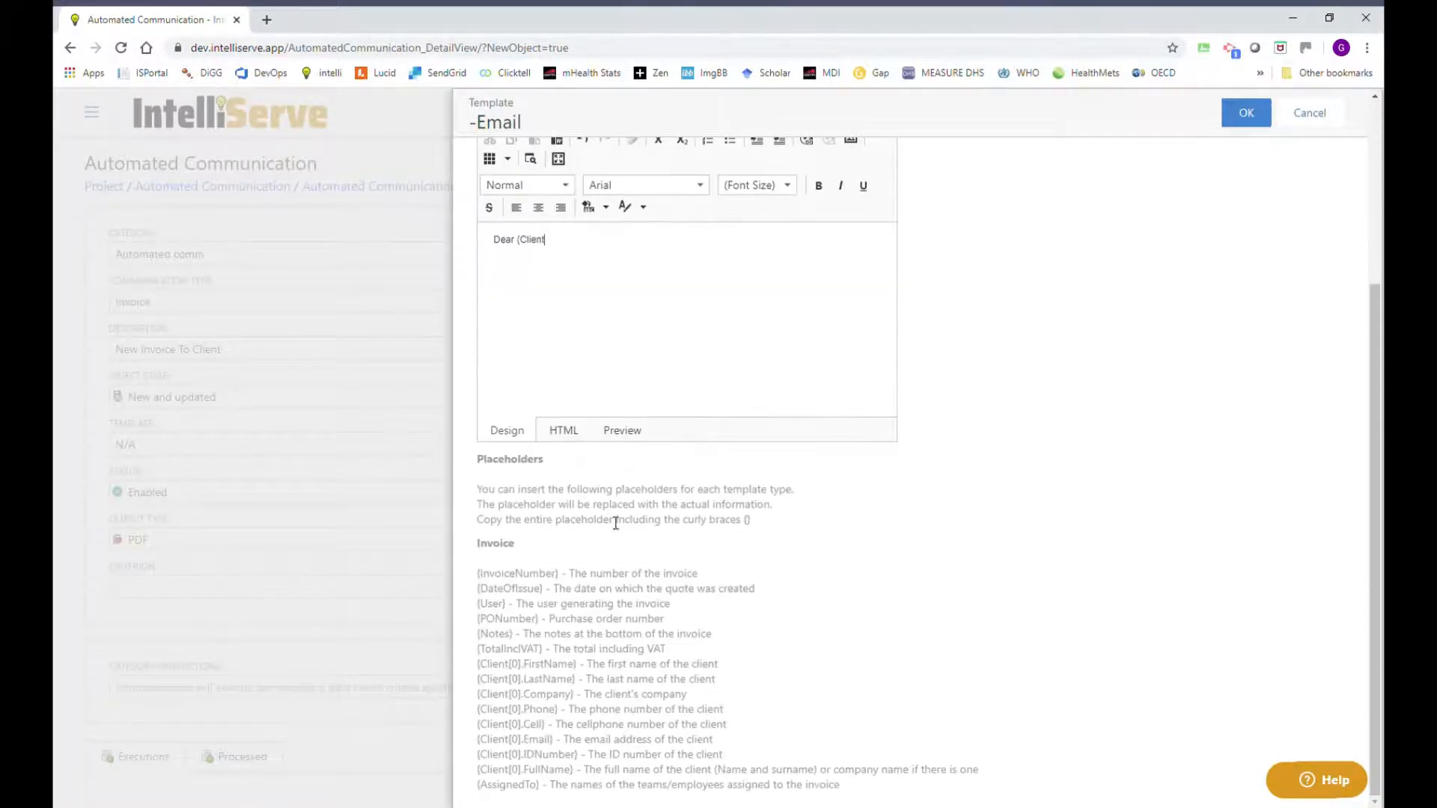
scroll(616, 523, up, 3)
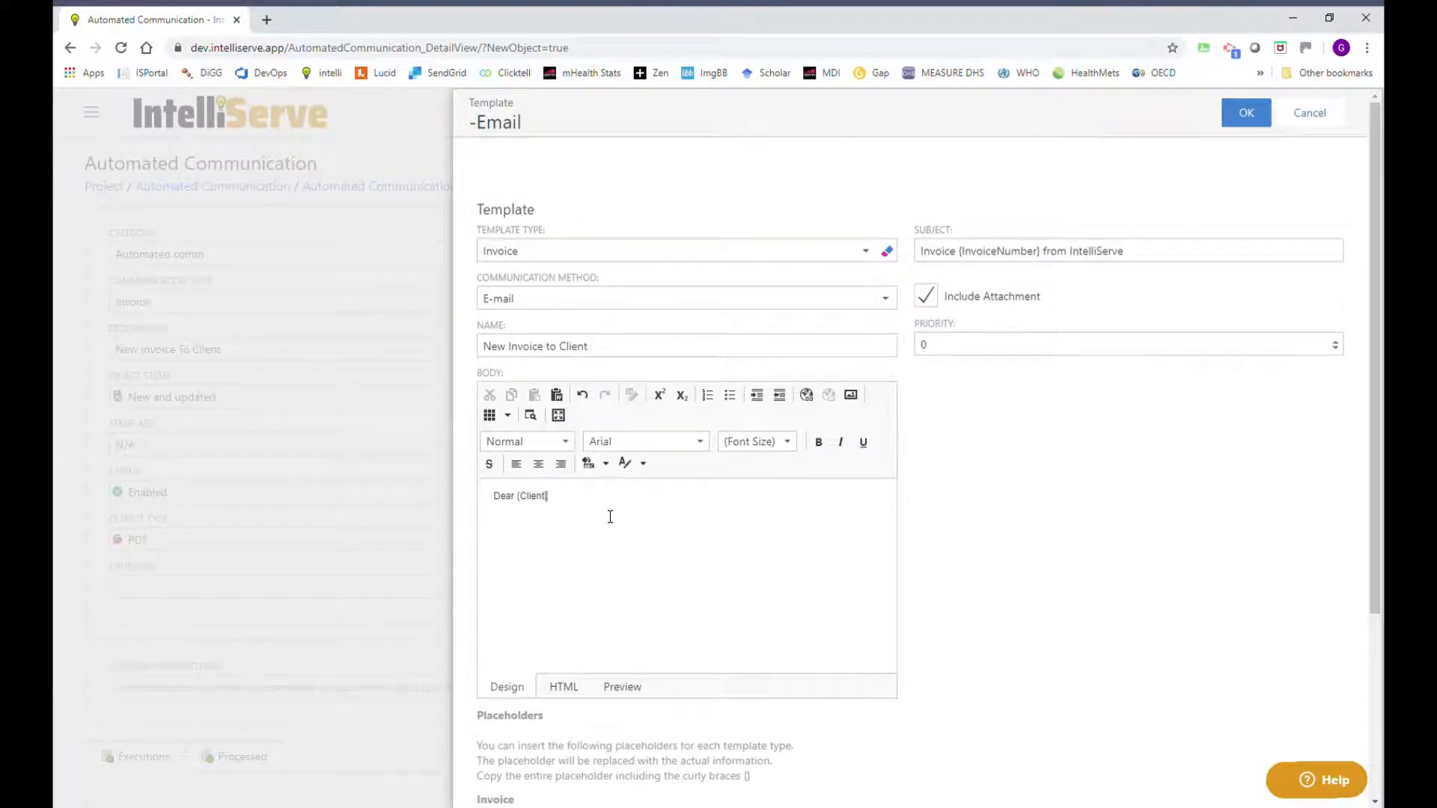
text(})
text(.FirstName)
text(})
text(Please find att)
text(ached you)
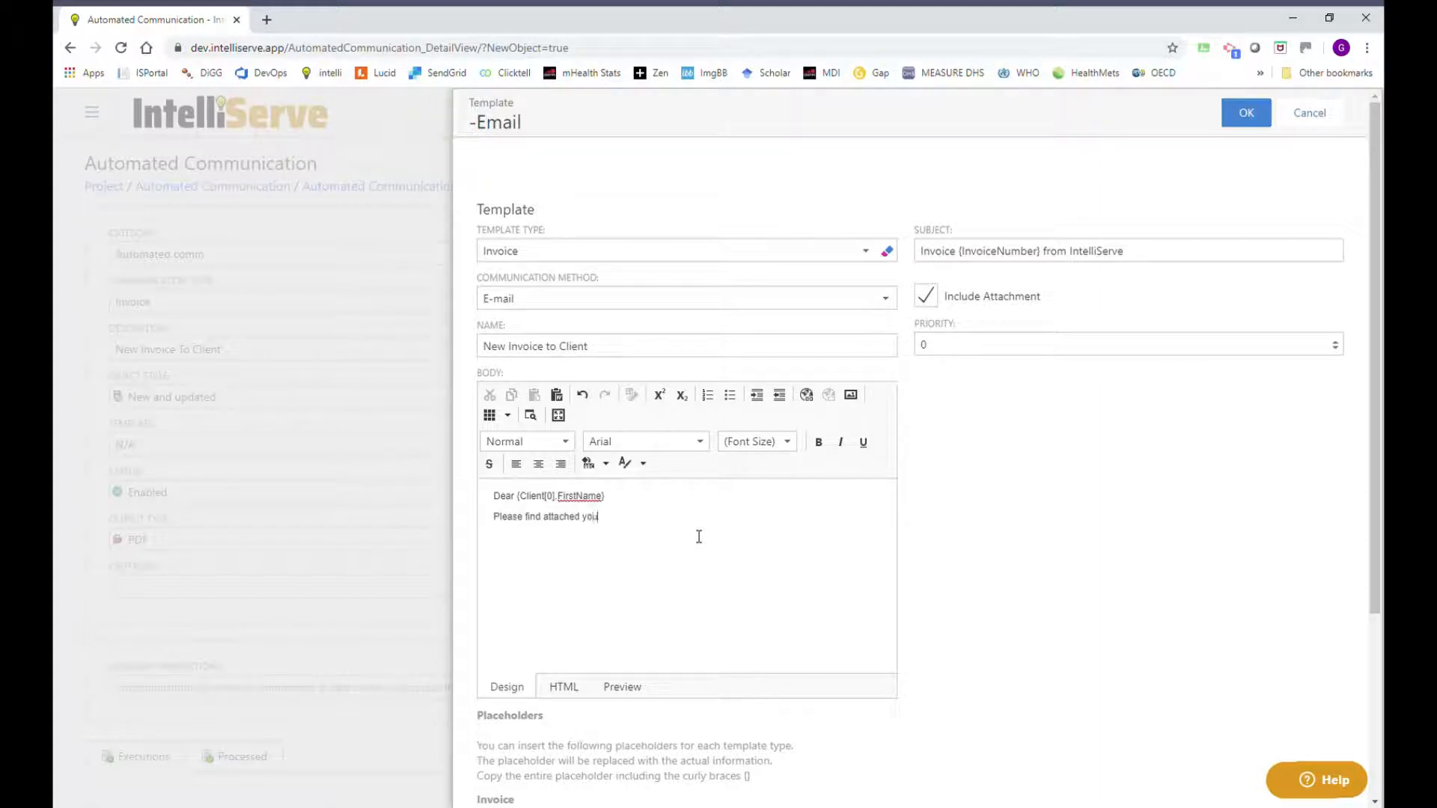
text(r invoice)
text( Thank you for your)
text( business)
Check the {TotalInclVAT} and {AssignedTo} placeholders, then save the template.
scroll(771, 521, down, 3)
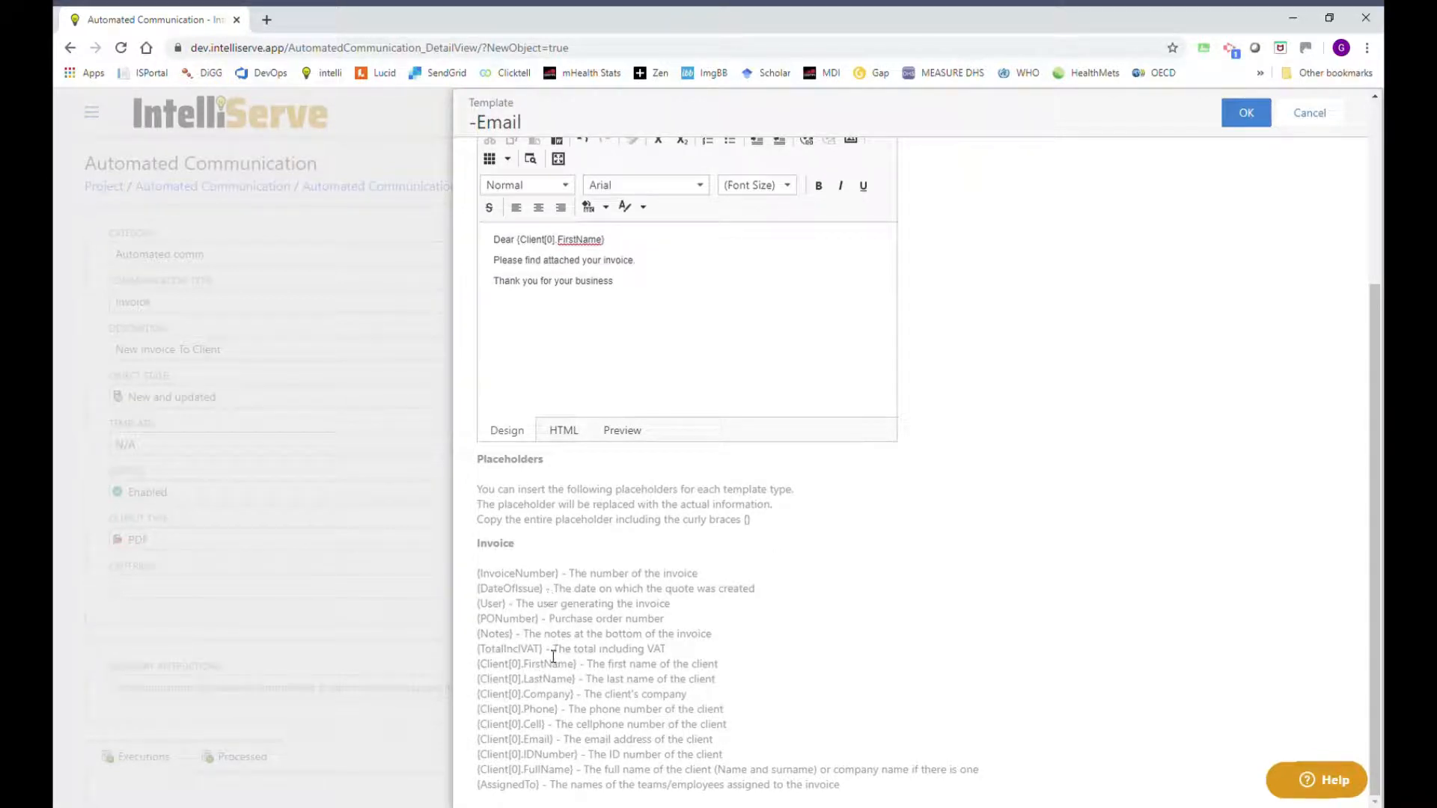
drag(546, 651, 477, 651)
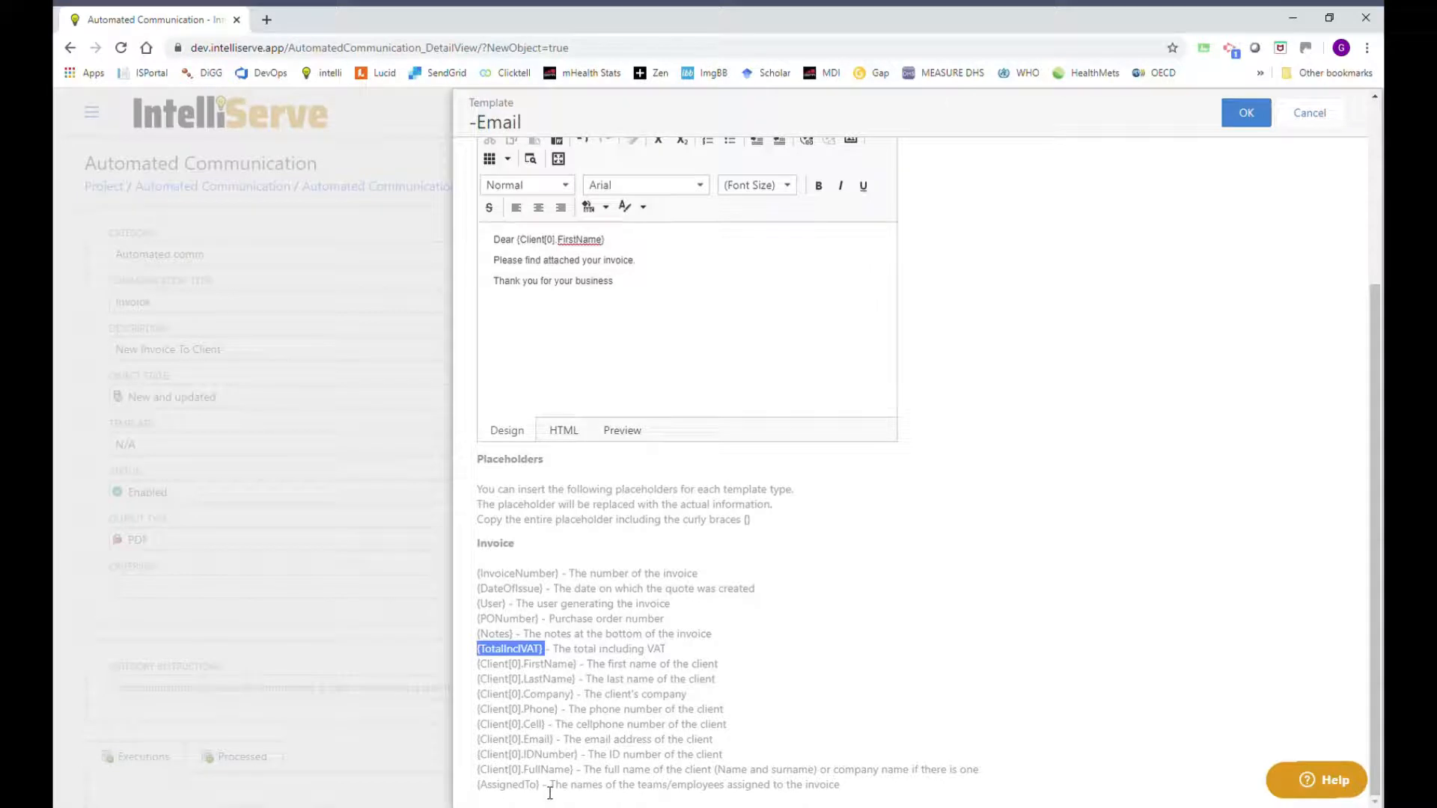
drag(548, 791, 478, 792)
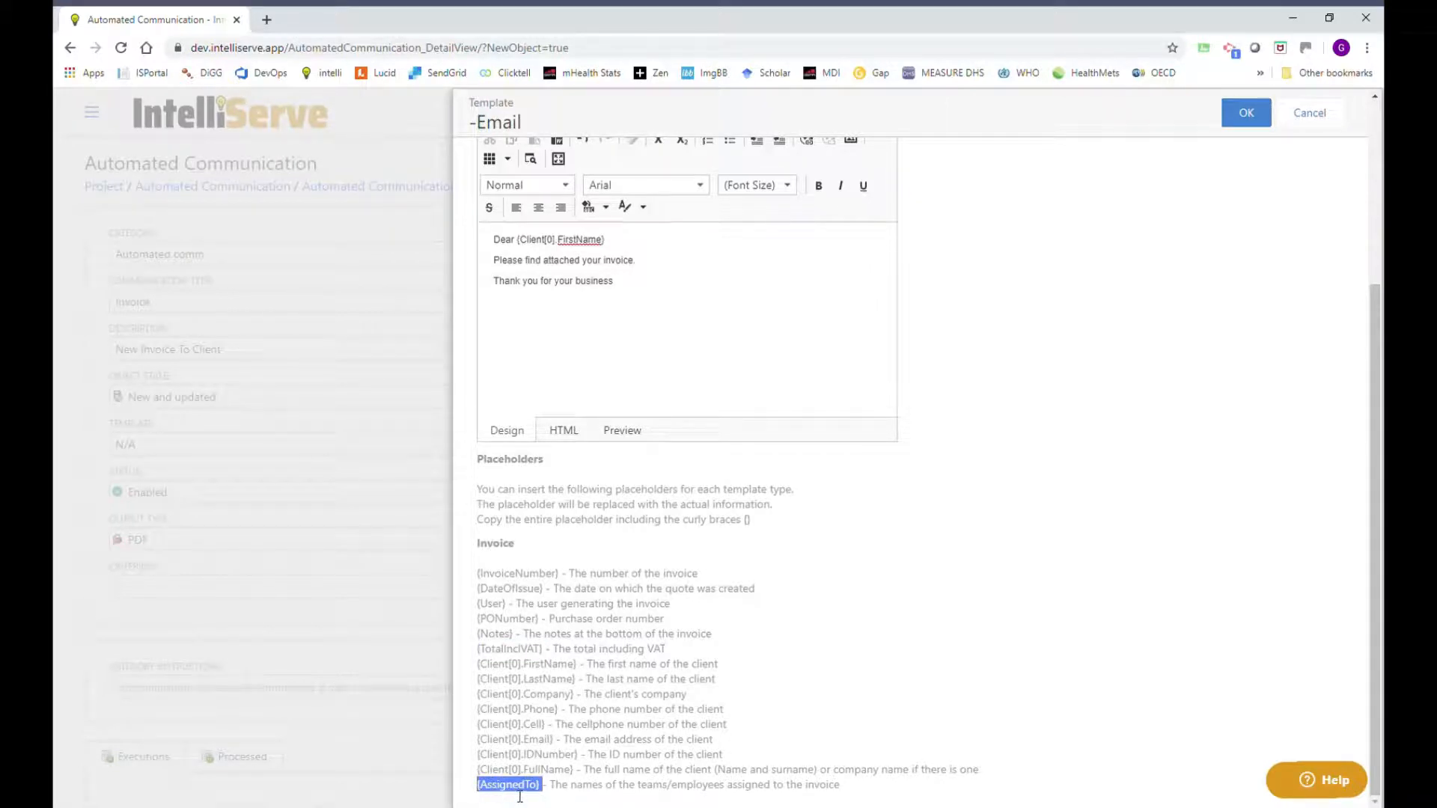
click(547, 313)
scroll(1315, 575, up, 3)
scroll(1194, 654, up, 1)
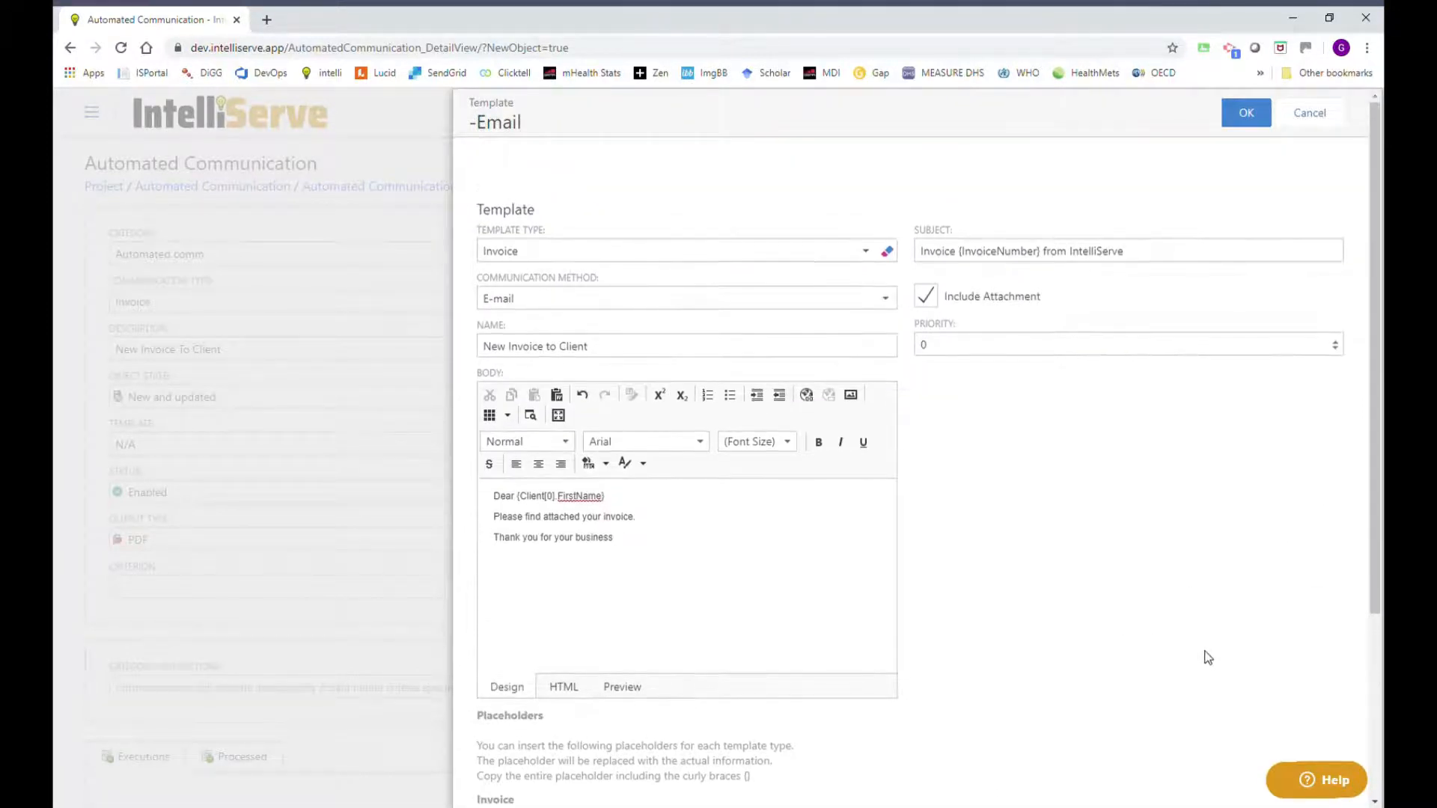
click(1246, 113)
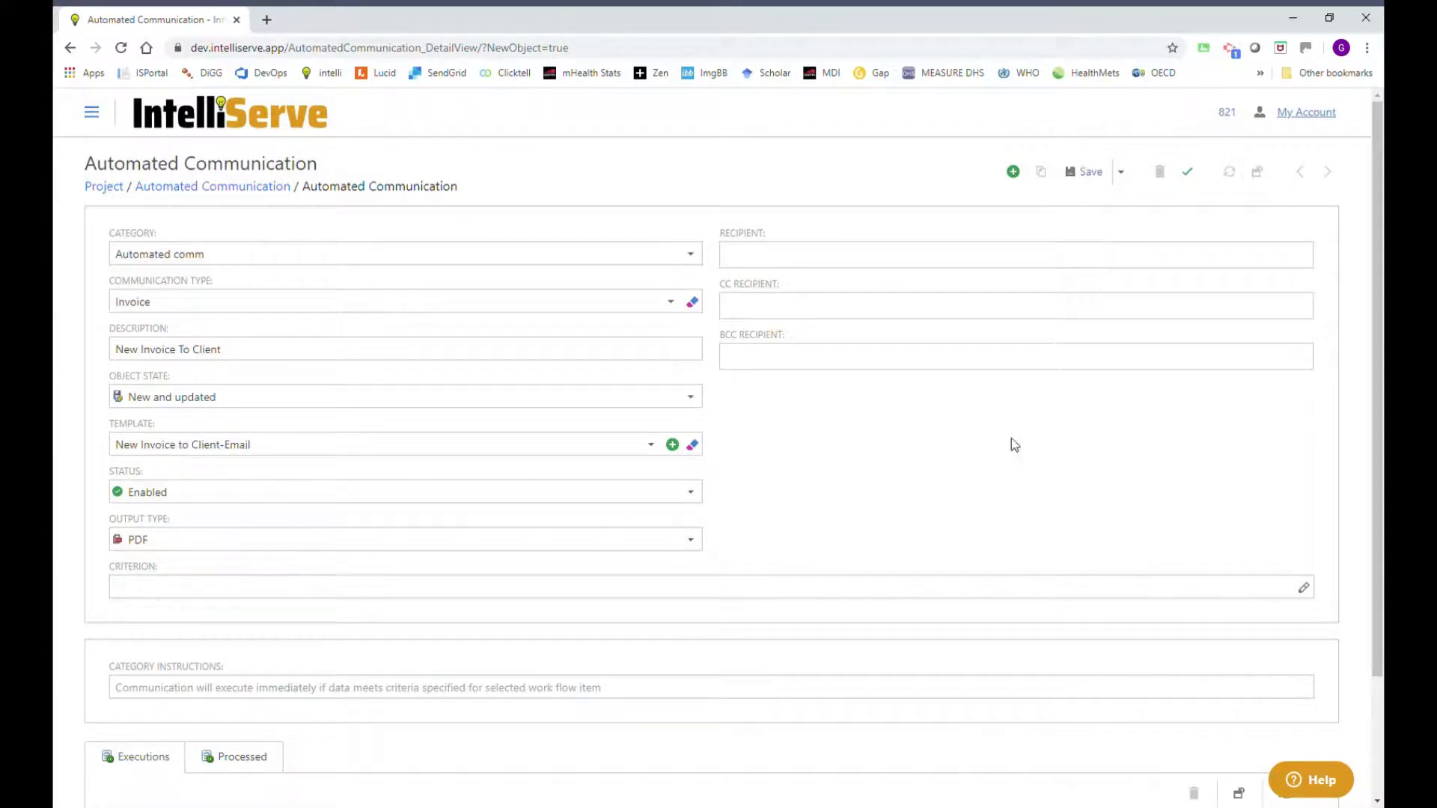
Set ClientContactAccounts as the communication's recipient.
click(774, 256)
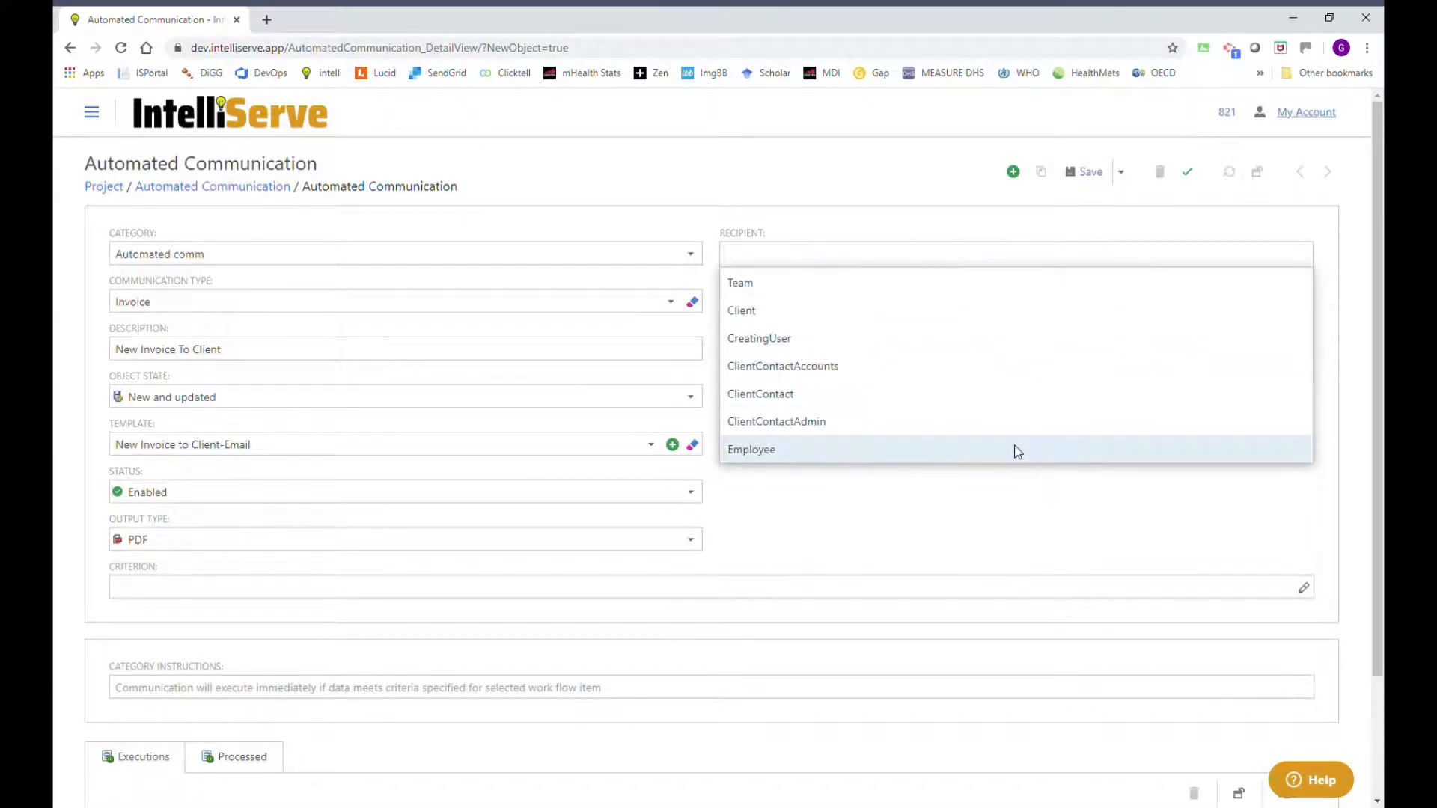
click(763, 367)
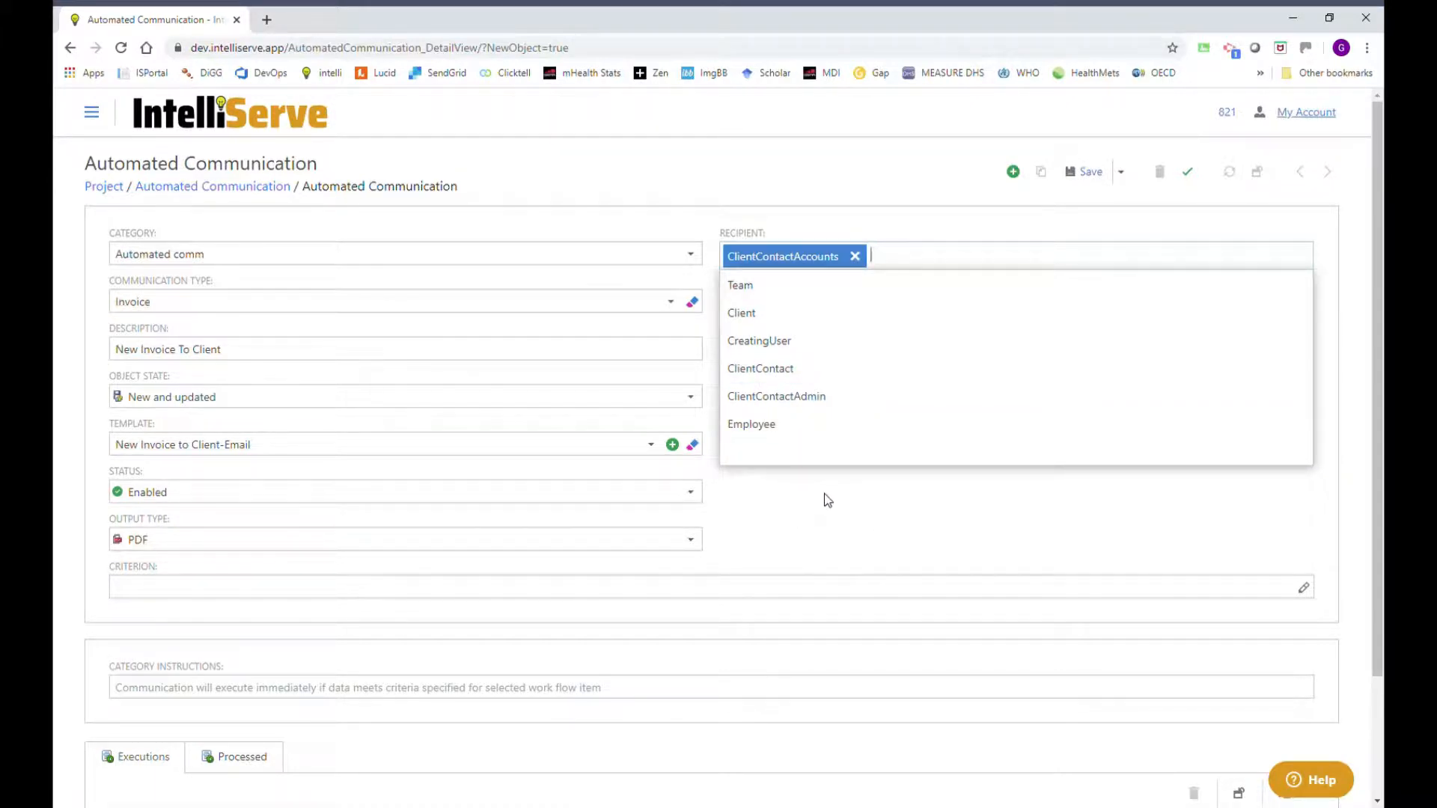
click(797, 512)
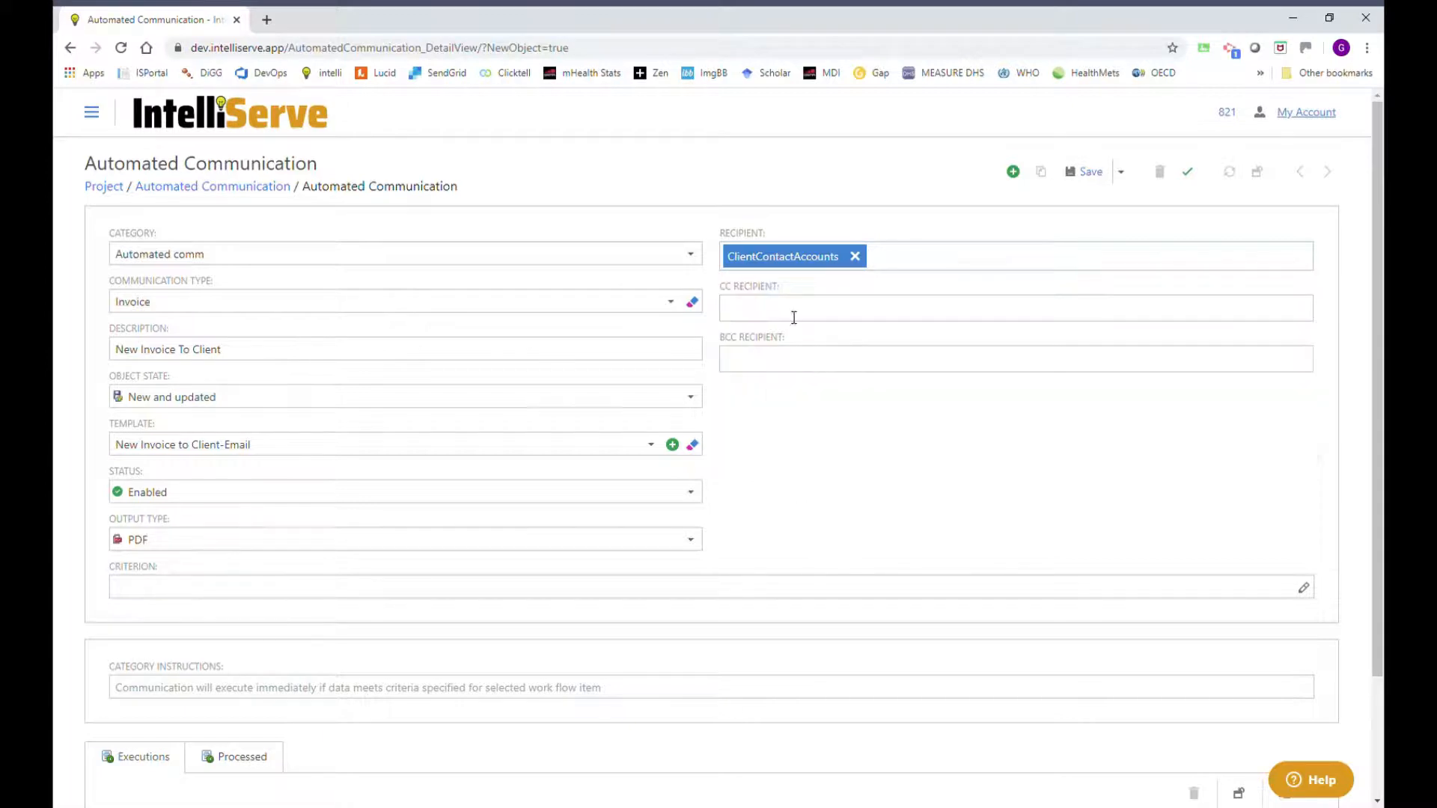
Add a CC e-mail address, then remove it so CC stays empty.
click(793, 316)
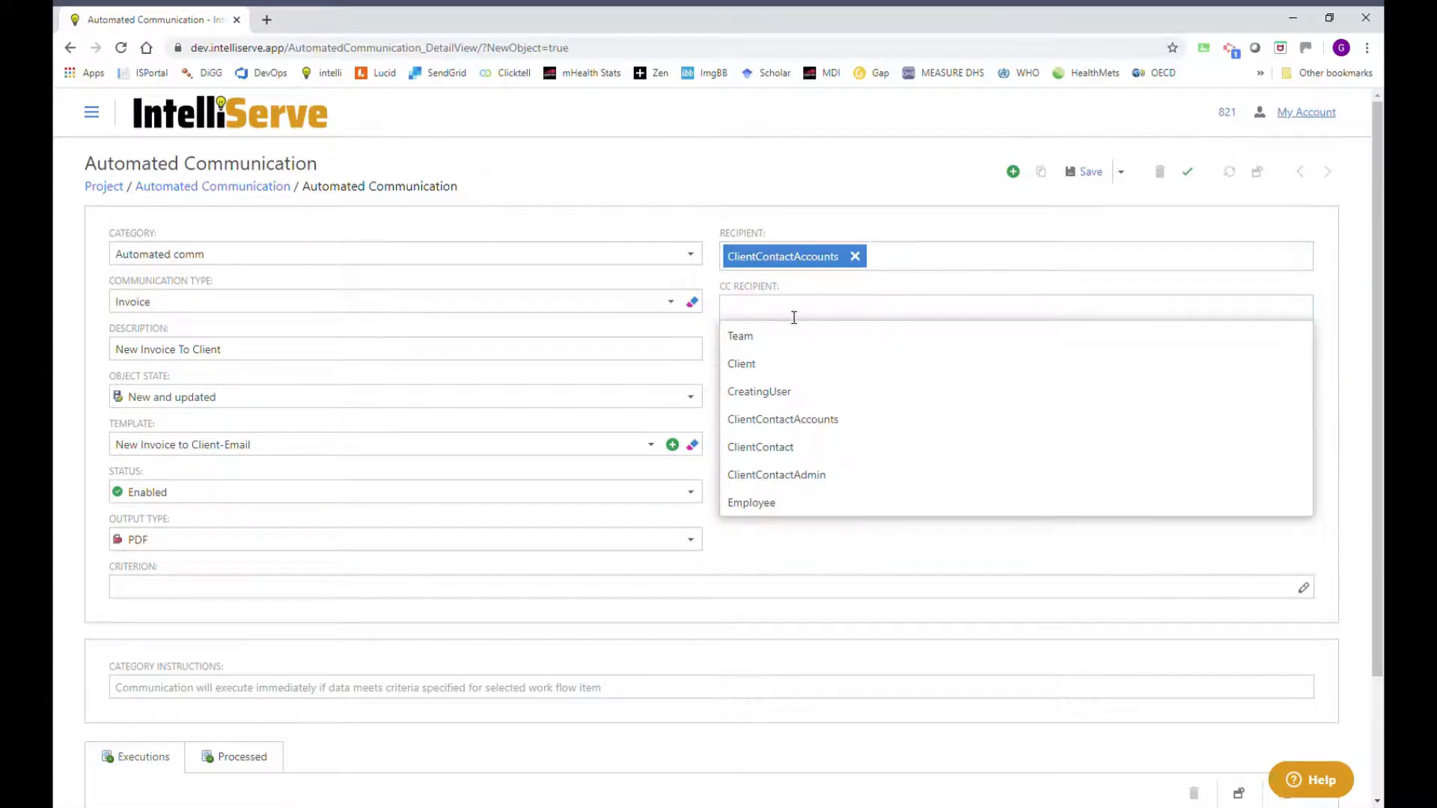
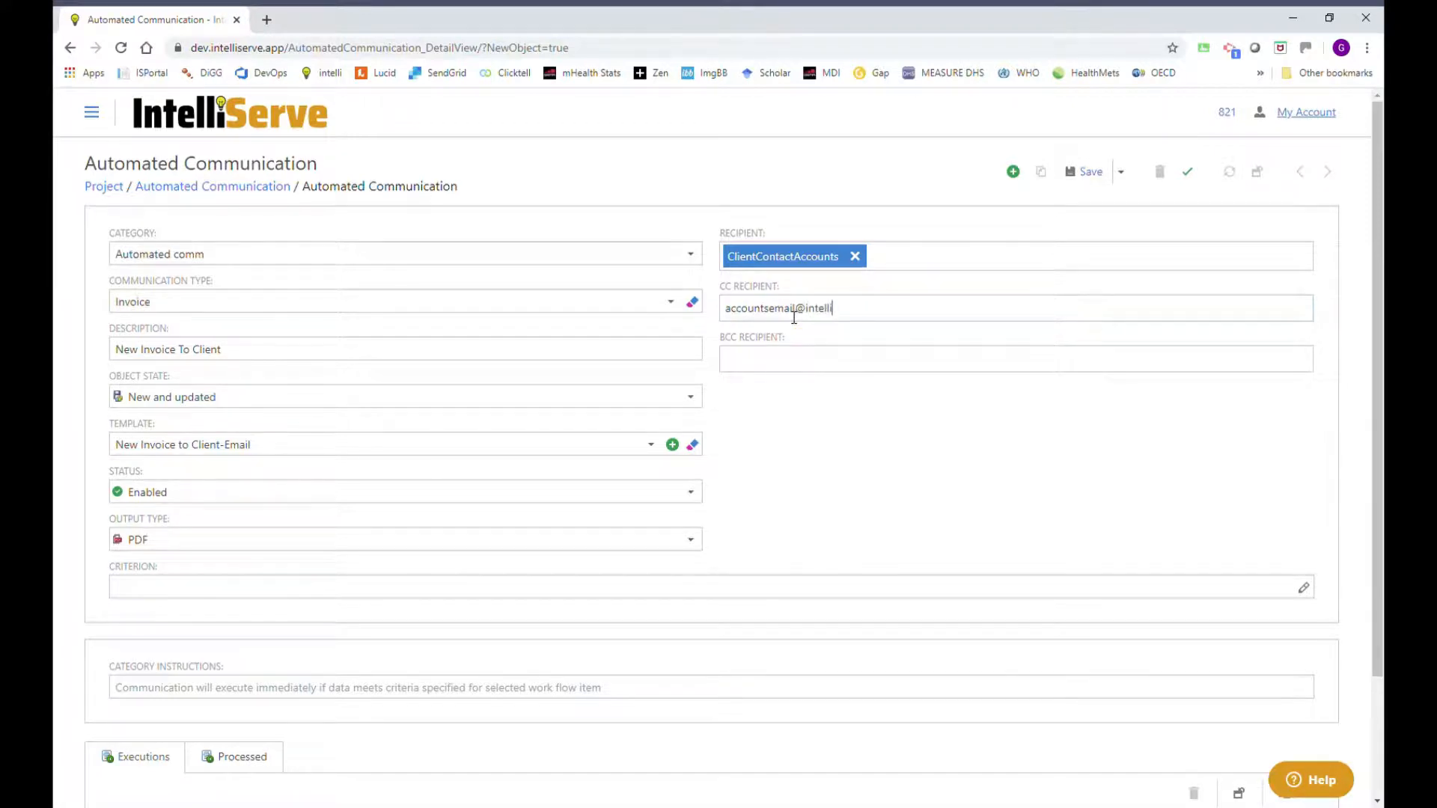
key(Return)
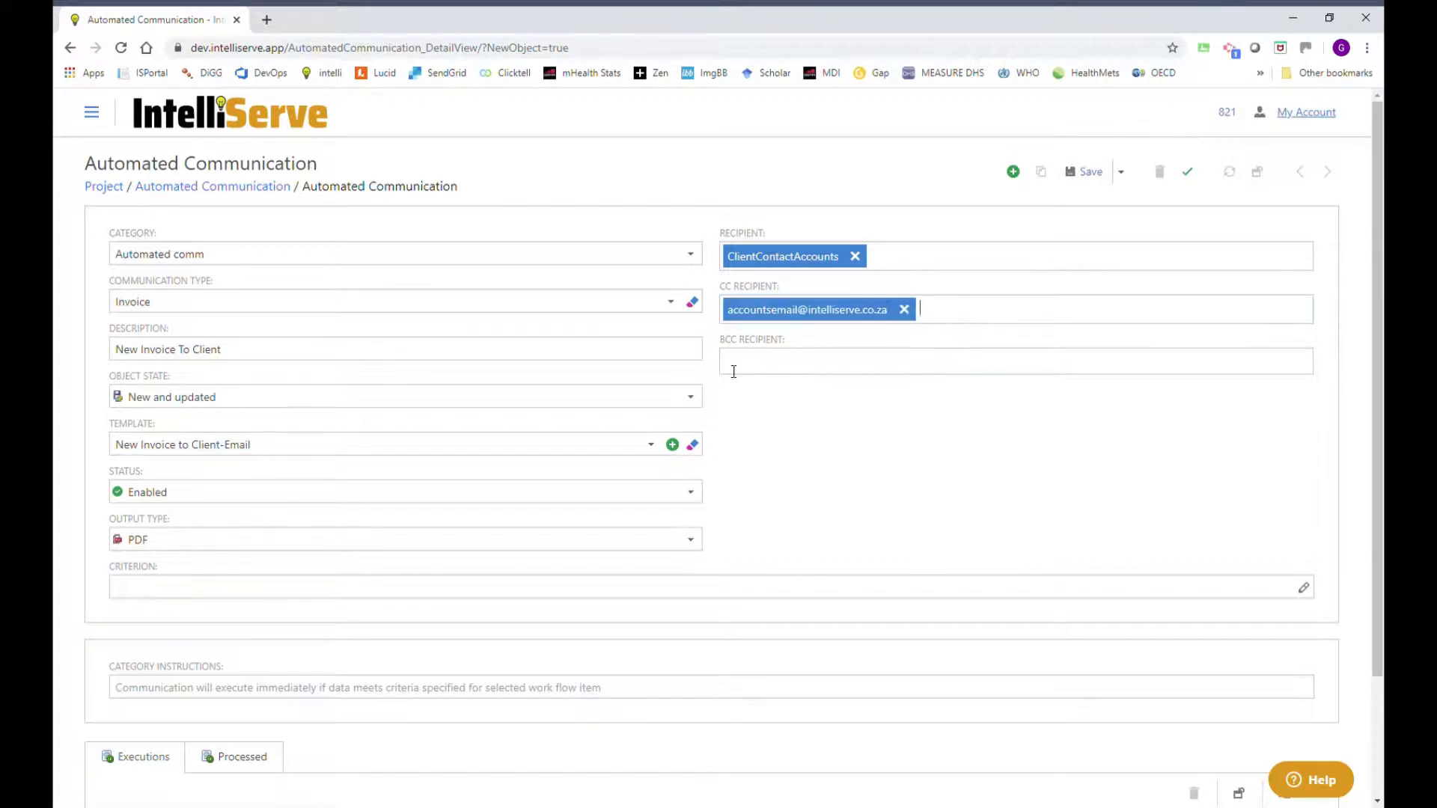
click(905, 309)
click(869, 564)
scroll(946, 529, down, 3)
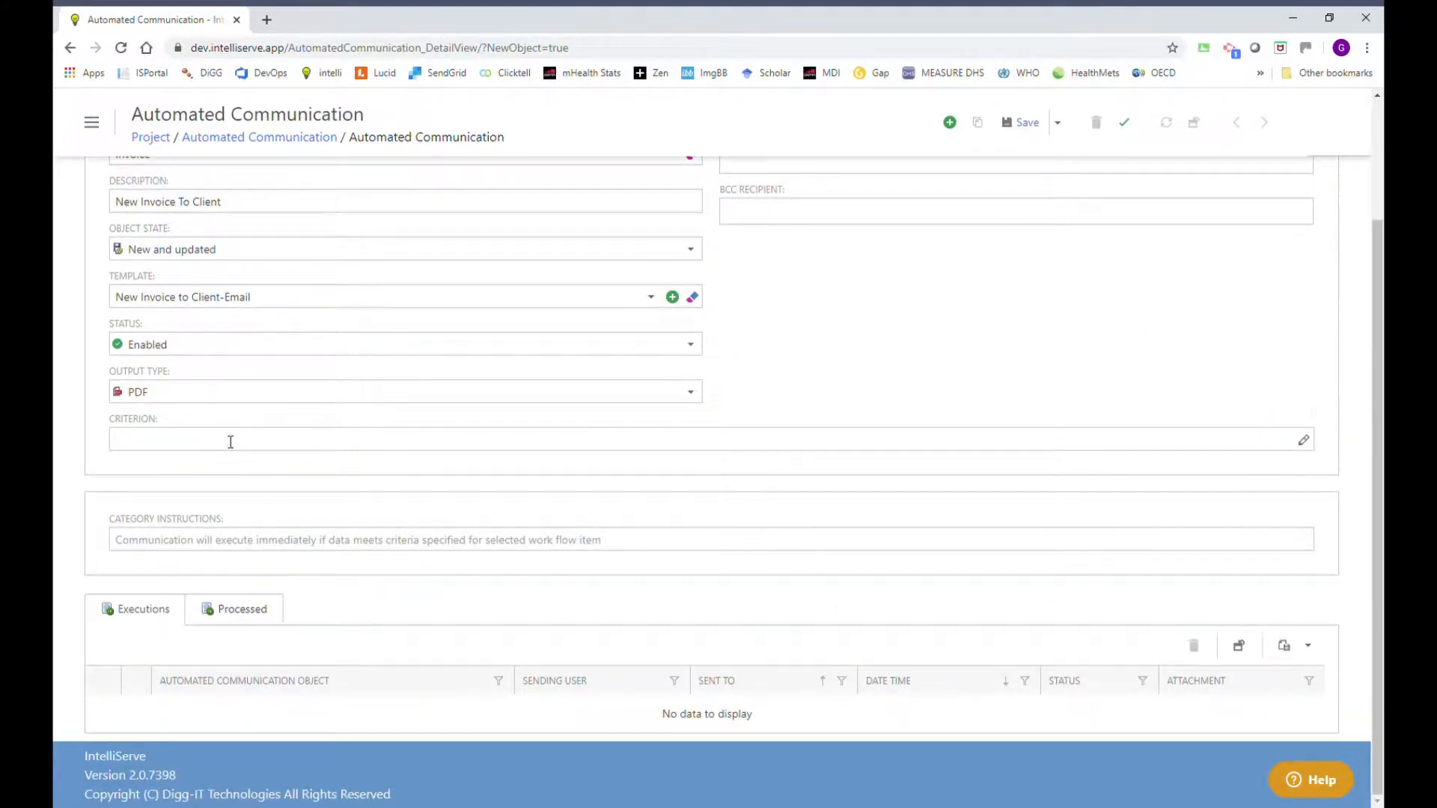
scroll(481, 314, up, 3)
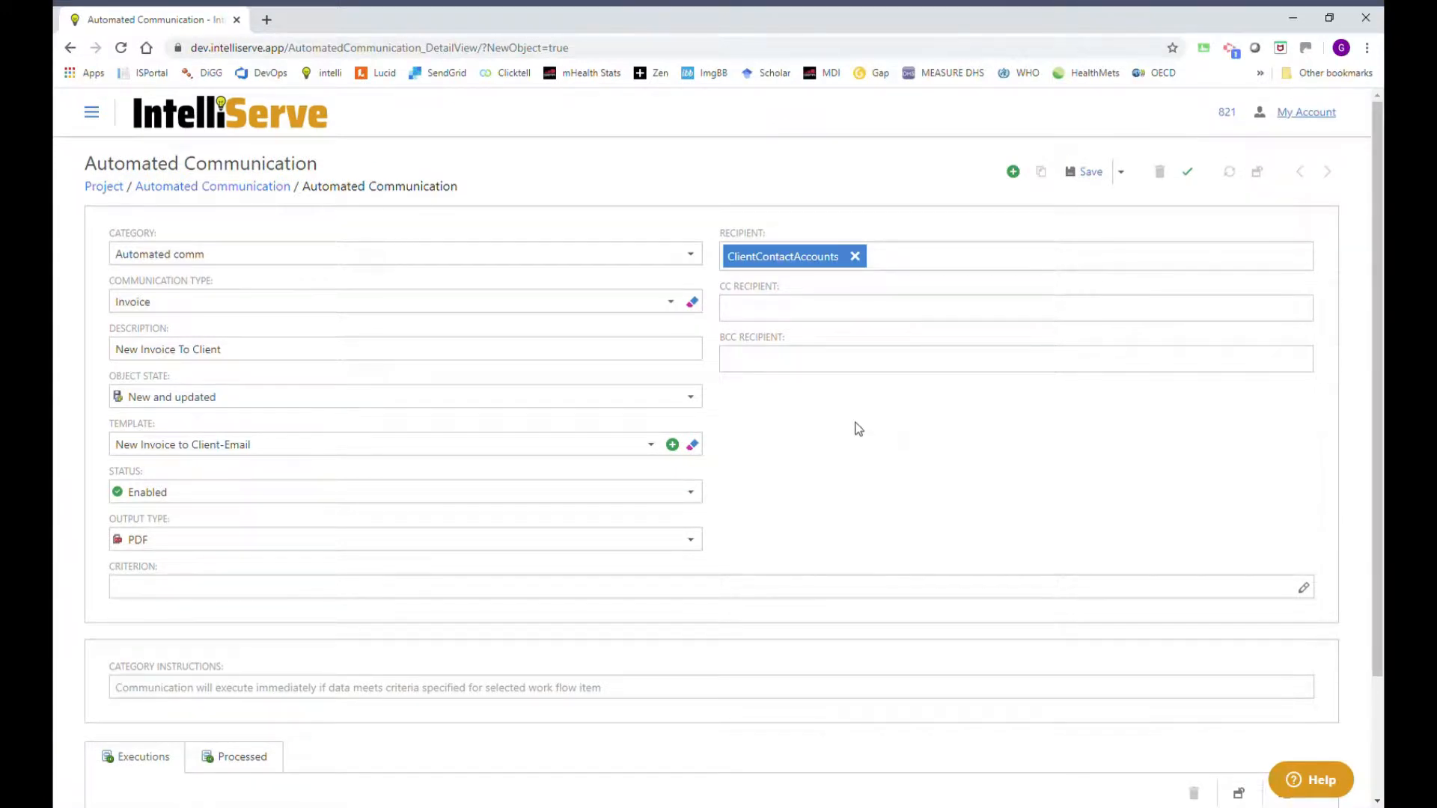
scroll(935, 435, down, 2)
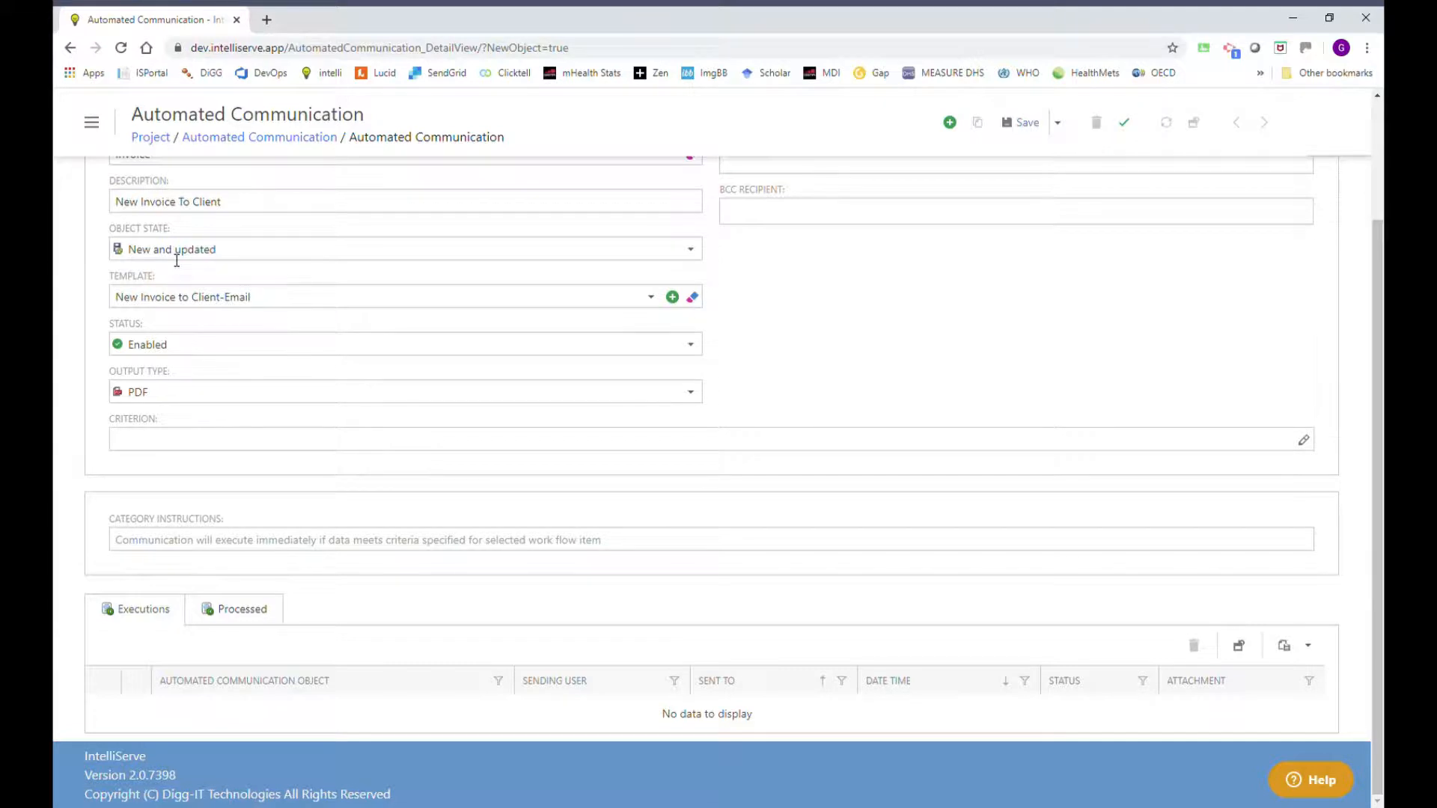
Add the criterion condition [Status] Equals 'Sent to client' and confirm it.
click(1304, 442)
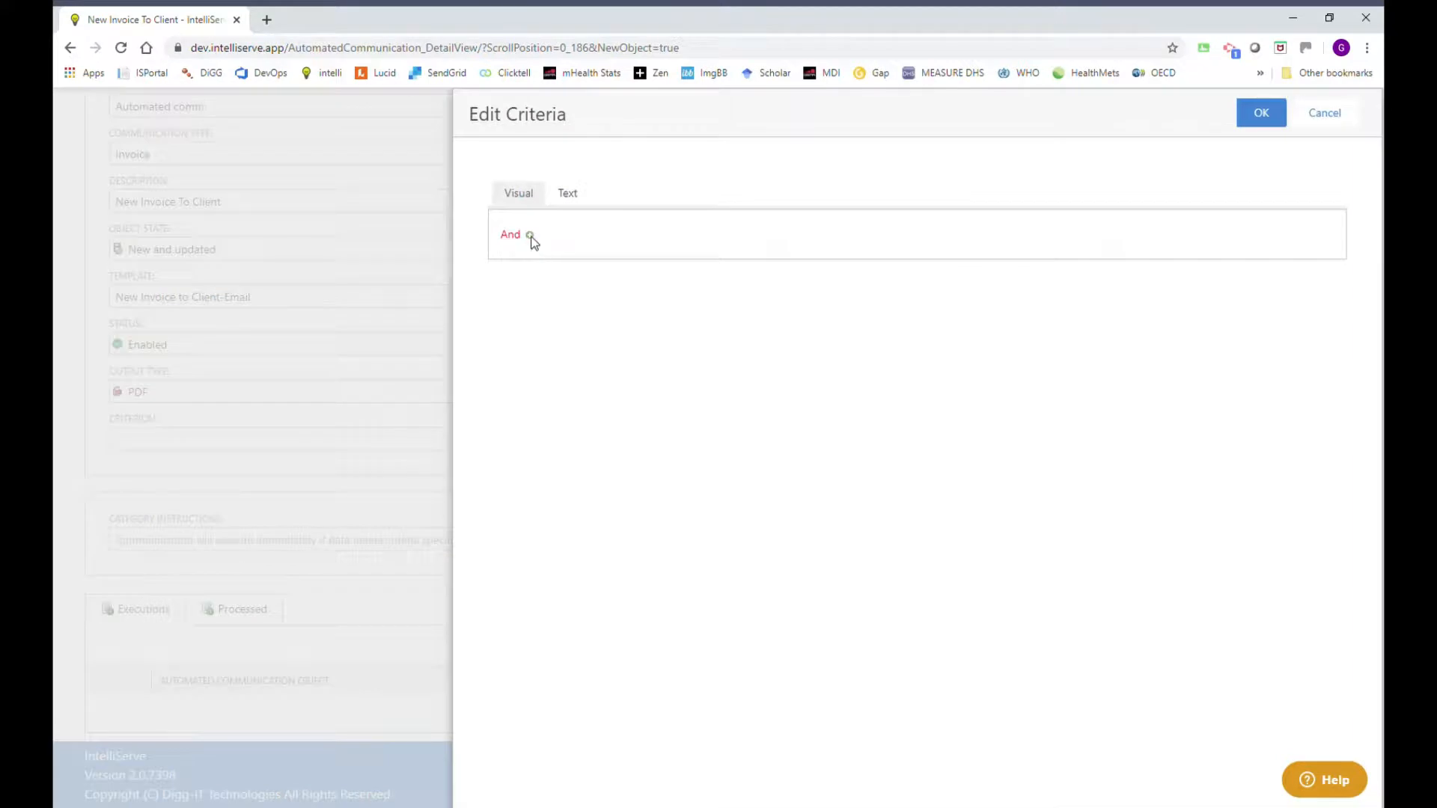
click(532, 236)
click(542, 267)
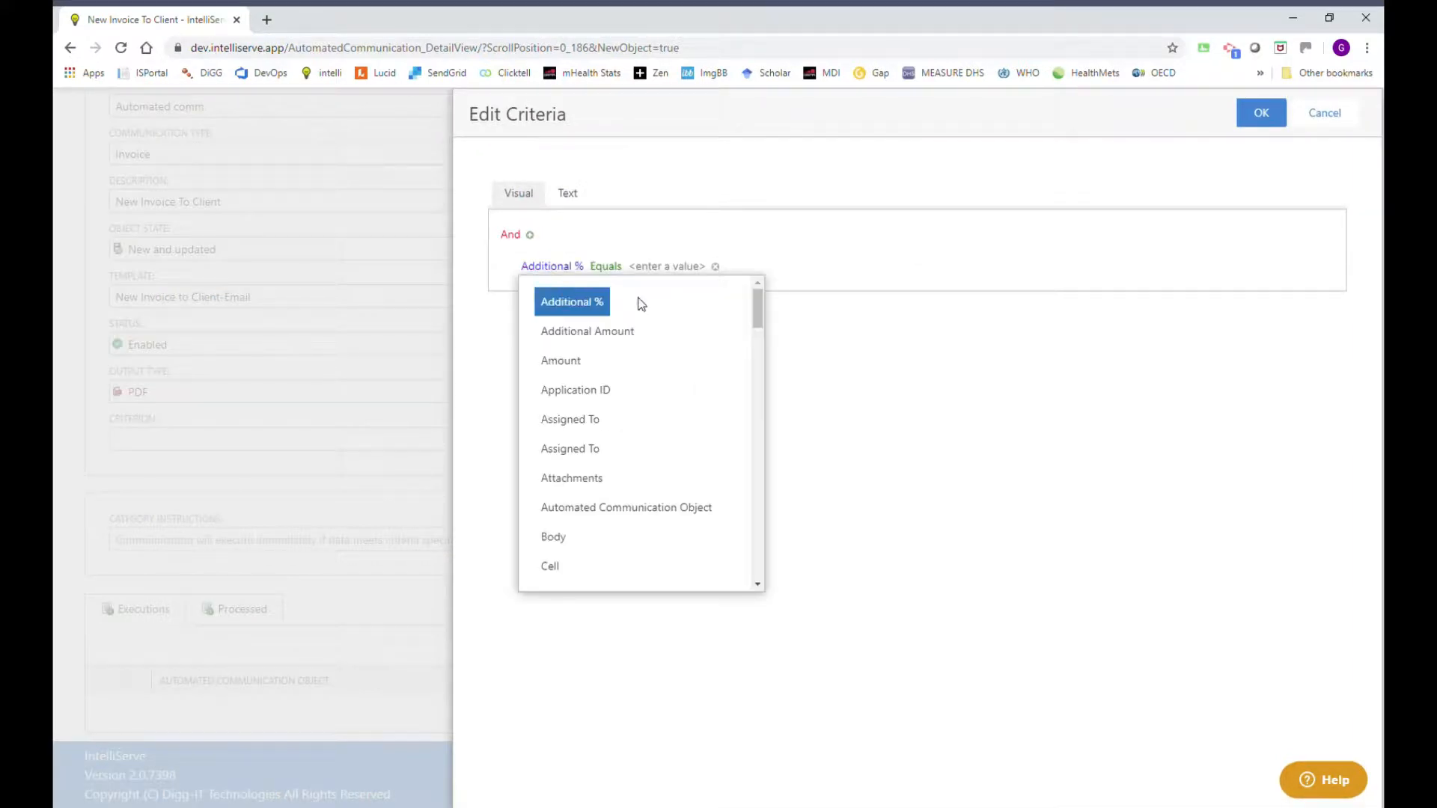
drag(757, 303, 779, 503)
click(554, 374)
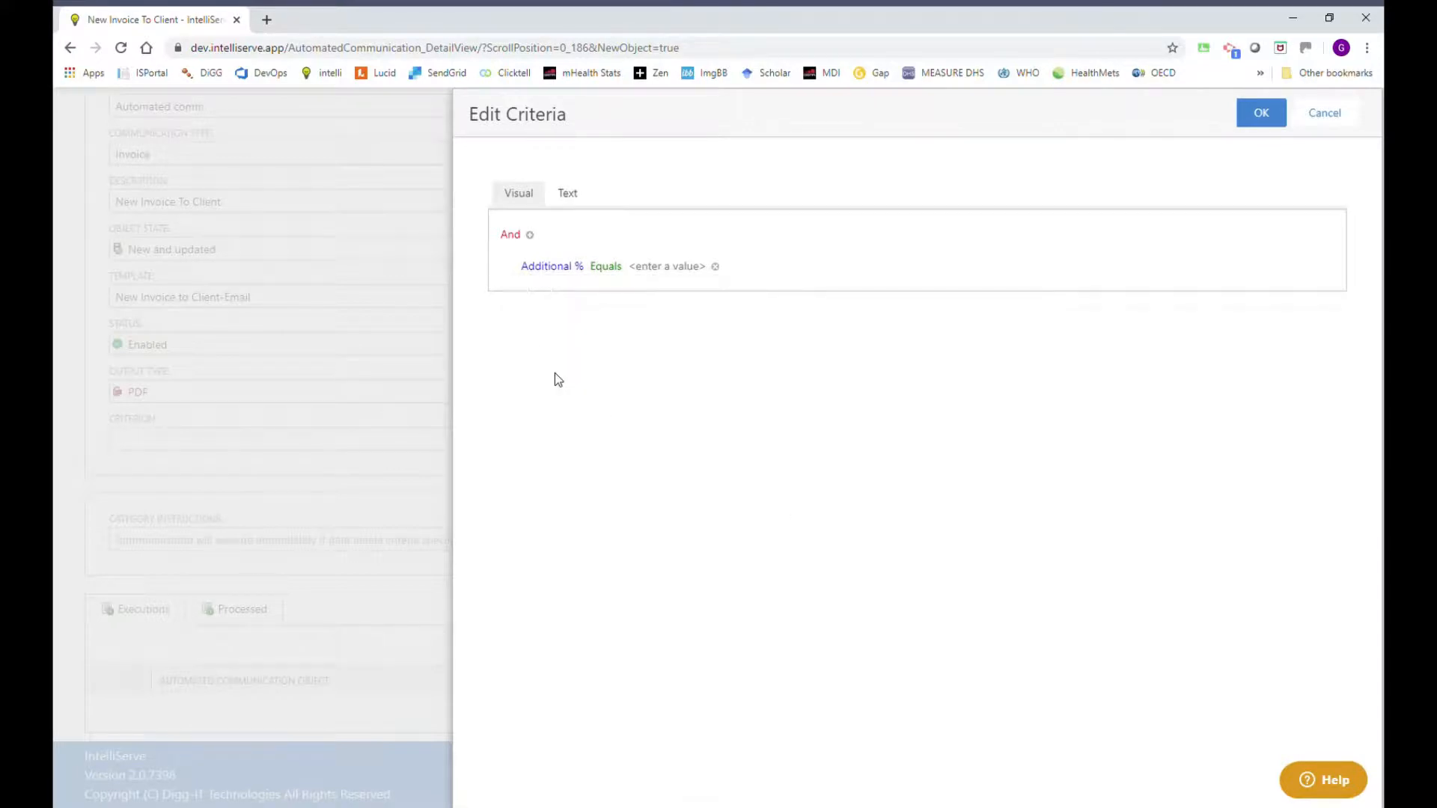
click(611, 267)
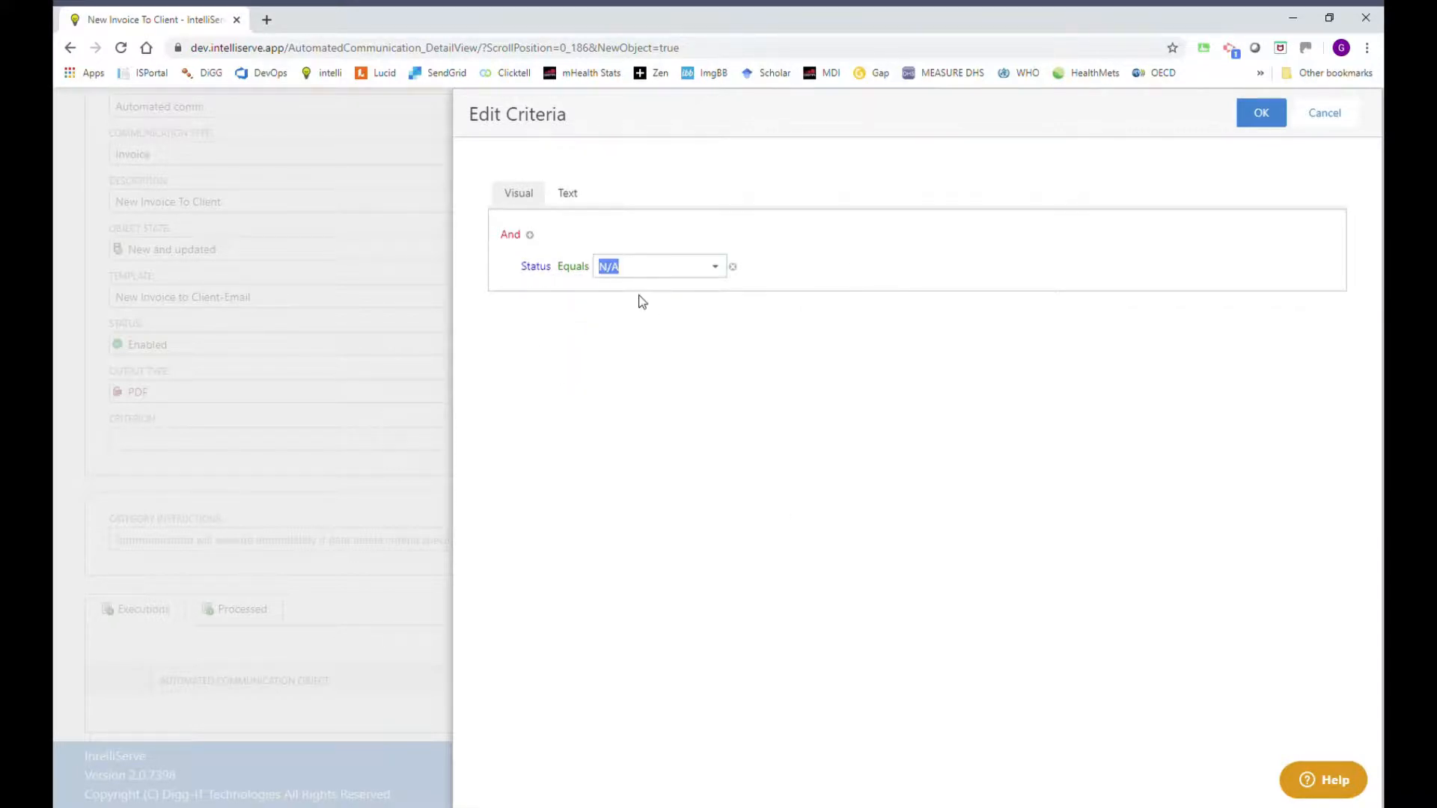
click(716, 268)
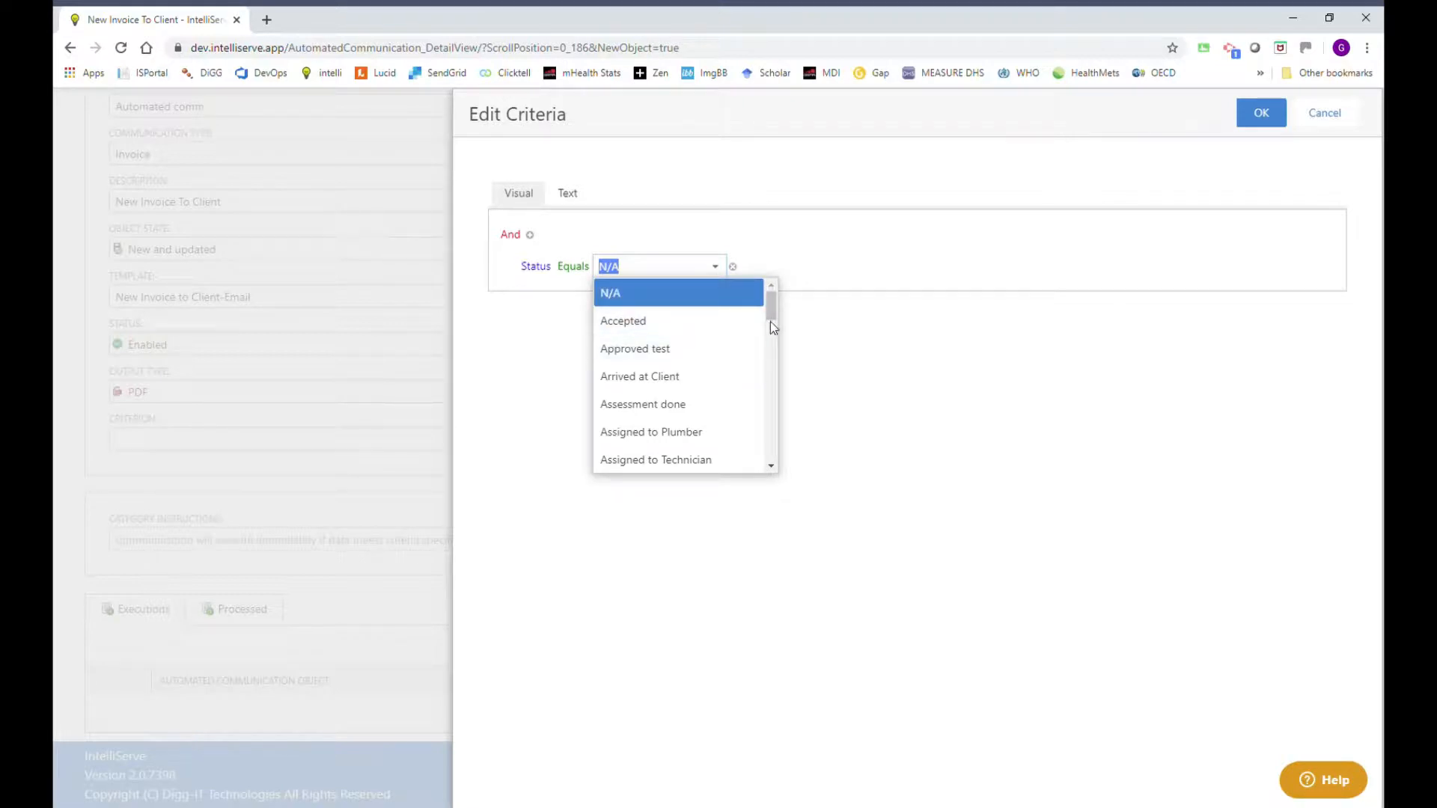
drag(776, 313, 785, 420)
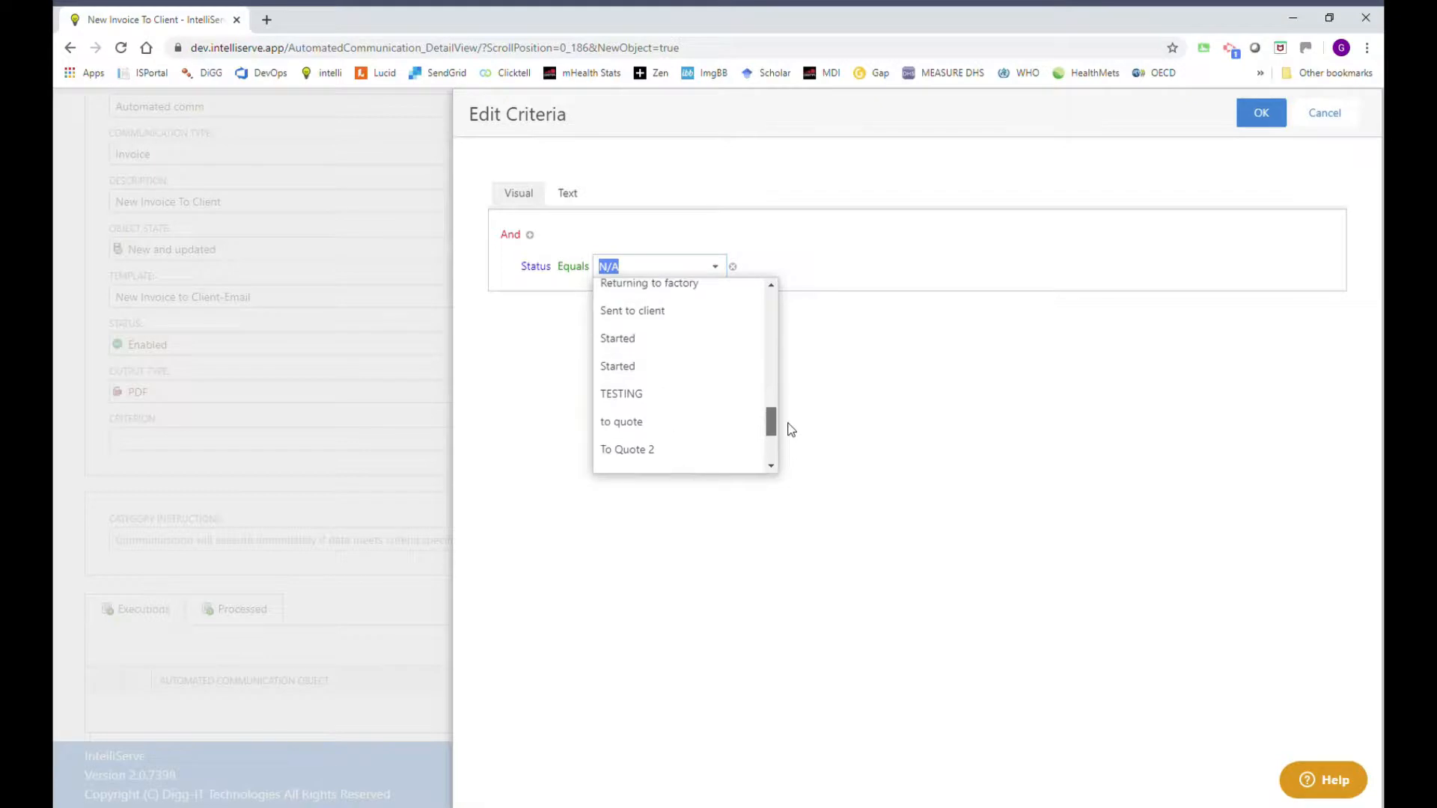
click(649, 310)
click(848, 236)
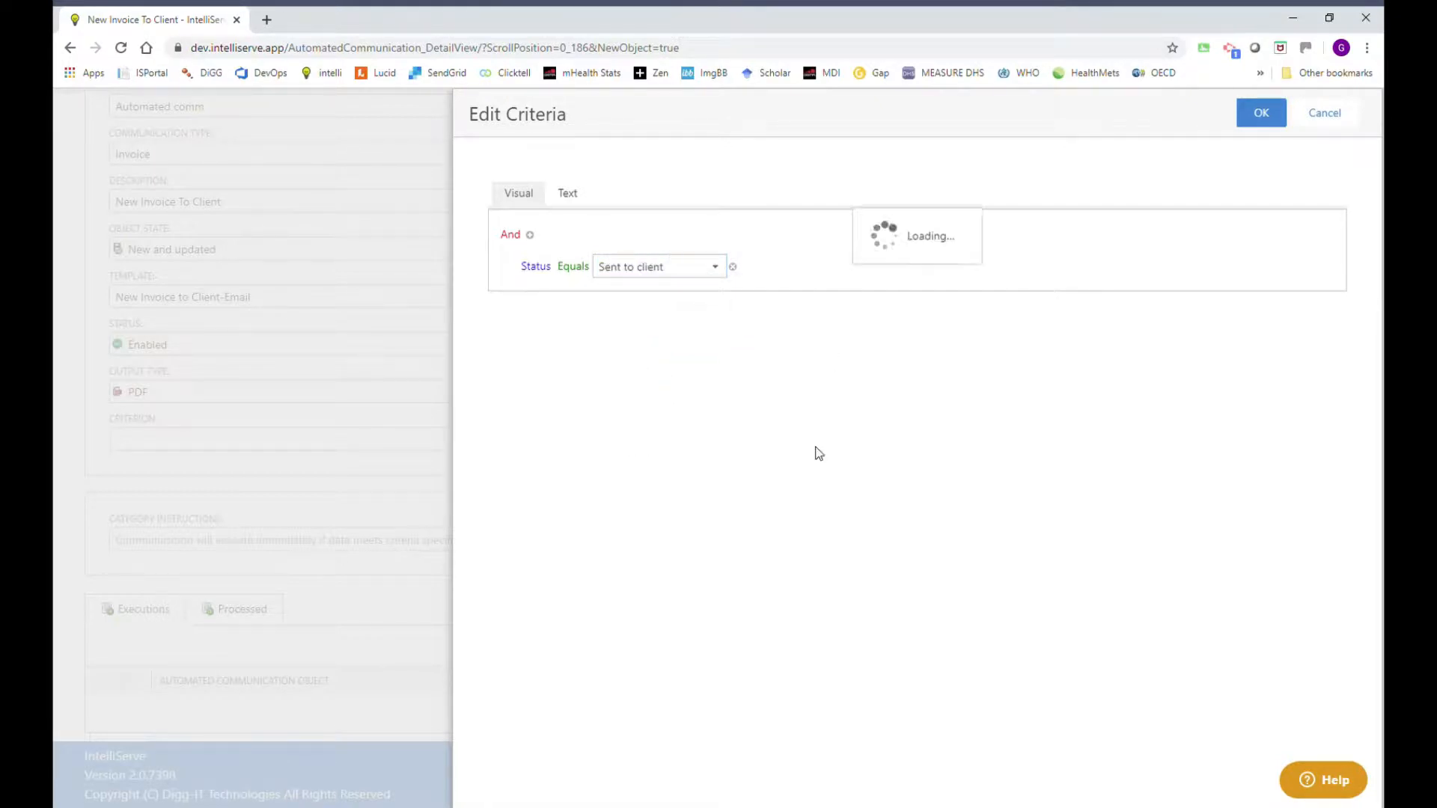
click(1261, 113)
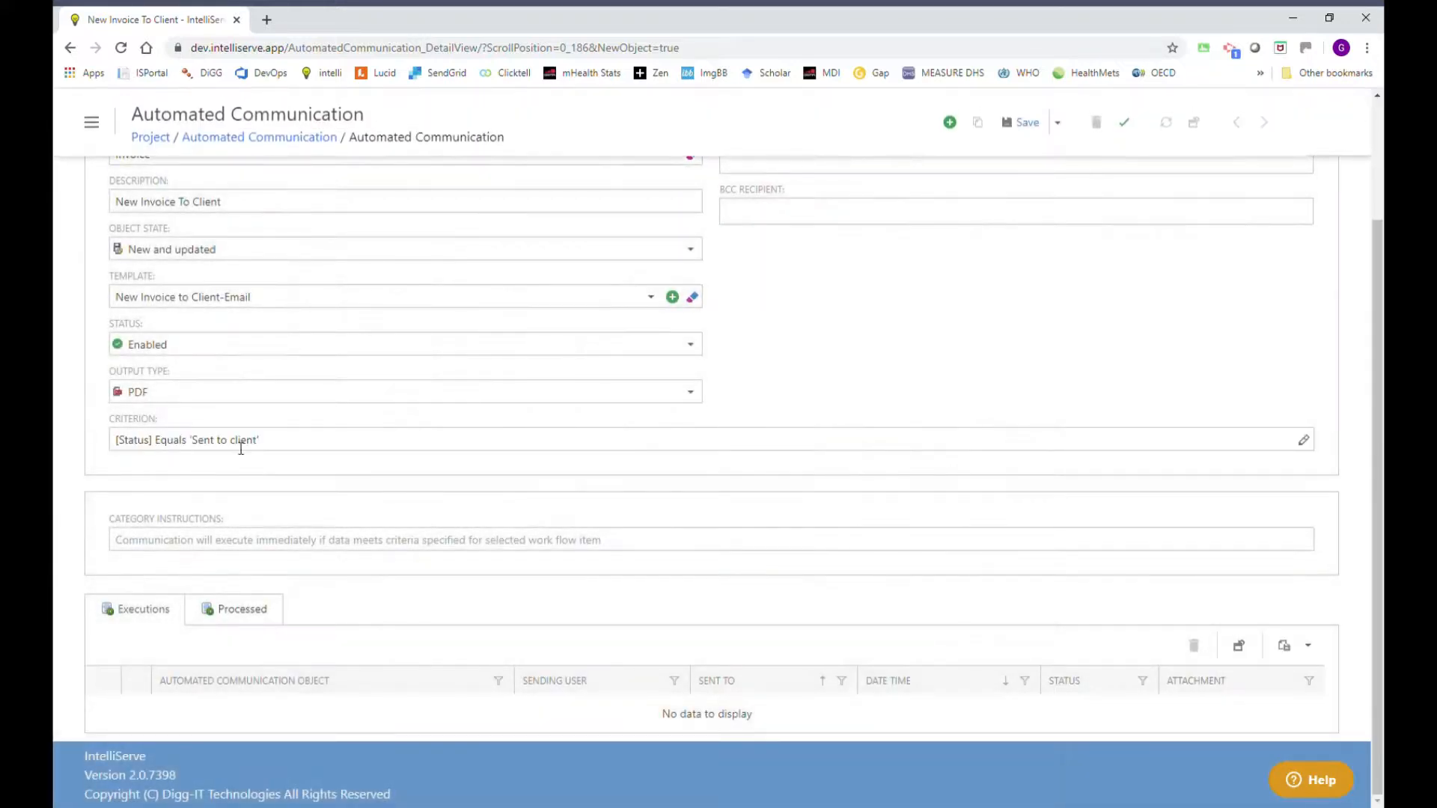
Save and close the New Invoice To Client communication.
scroll(837, 355, up, 3)
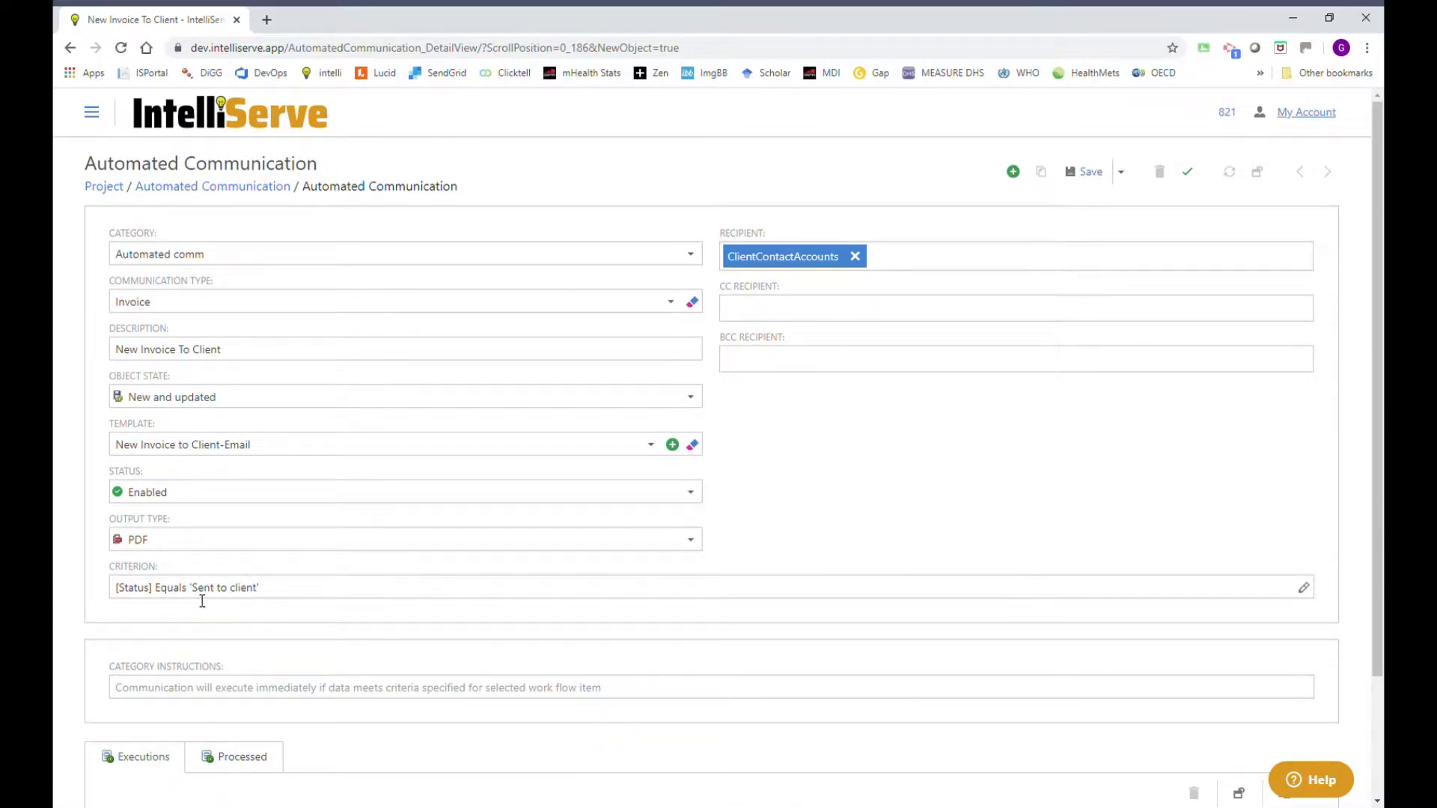
click(1121, 173)
click(1129, 227)
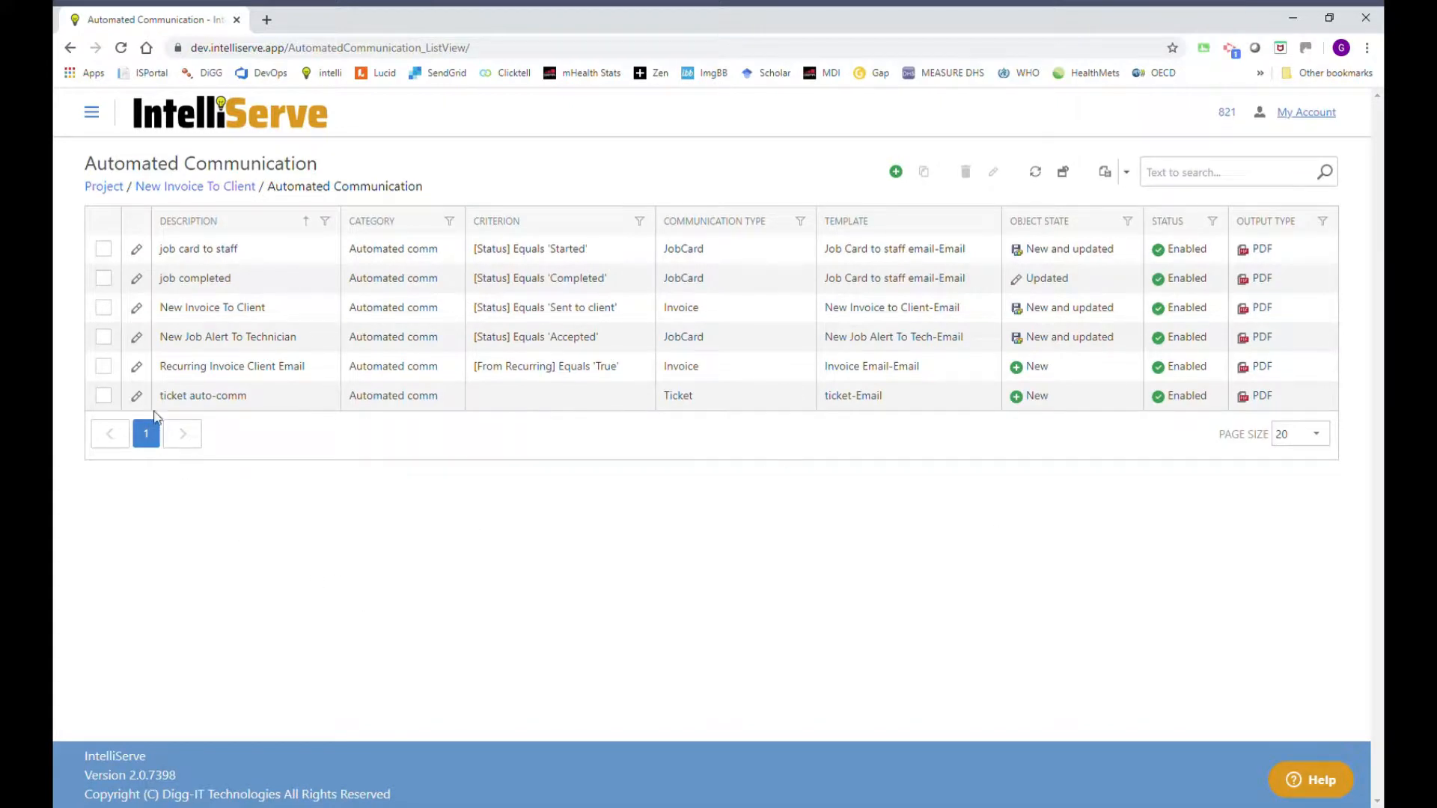
click(137, 338)
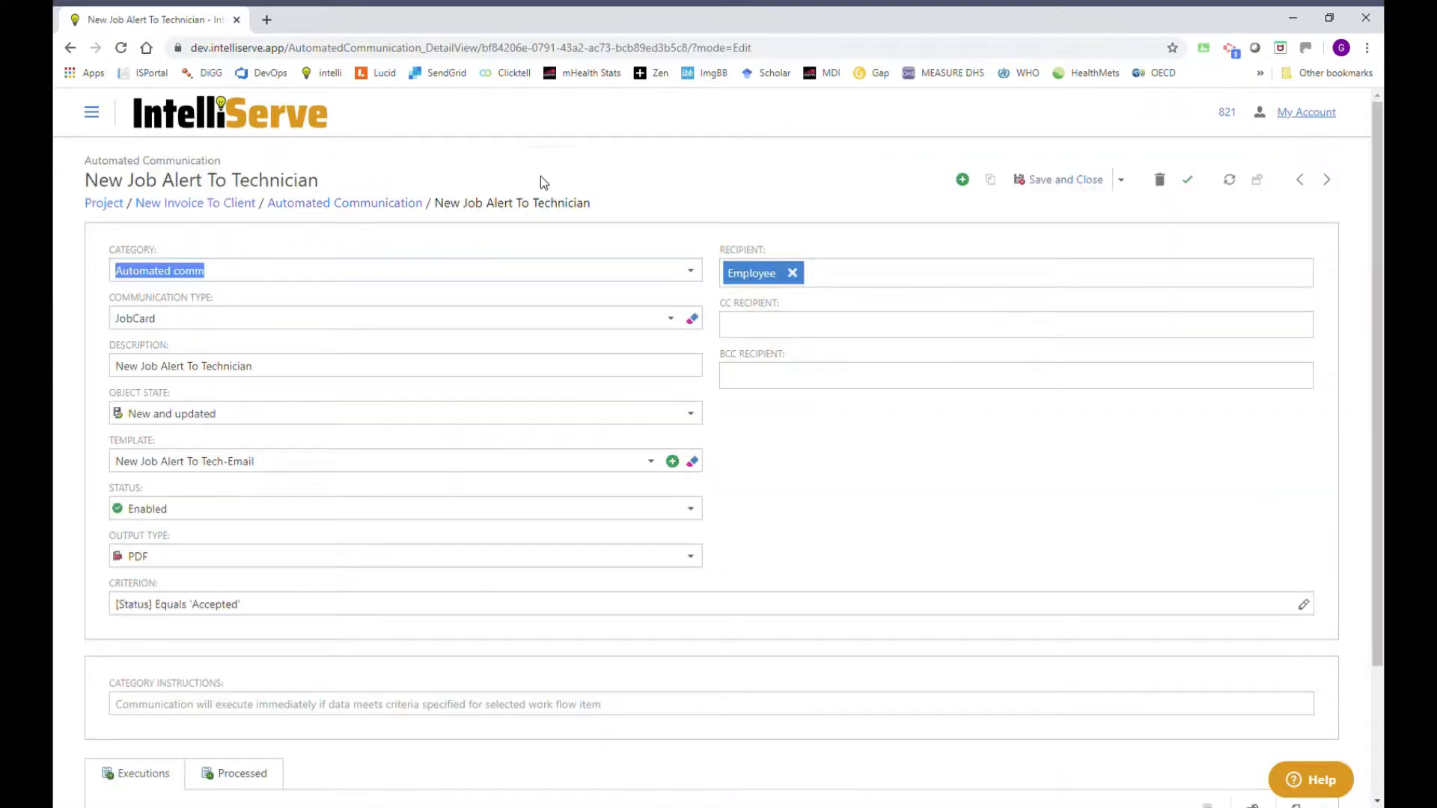
click(503, 251)
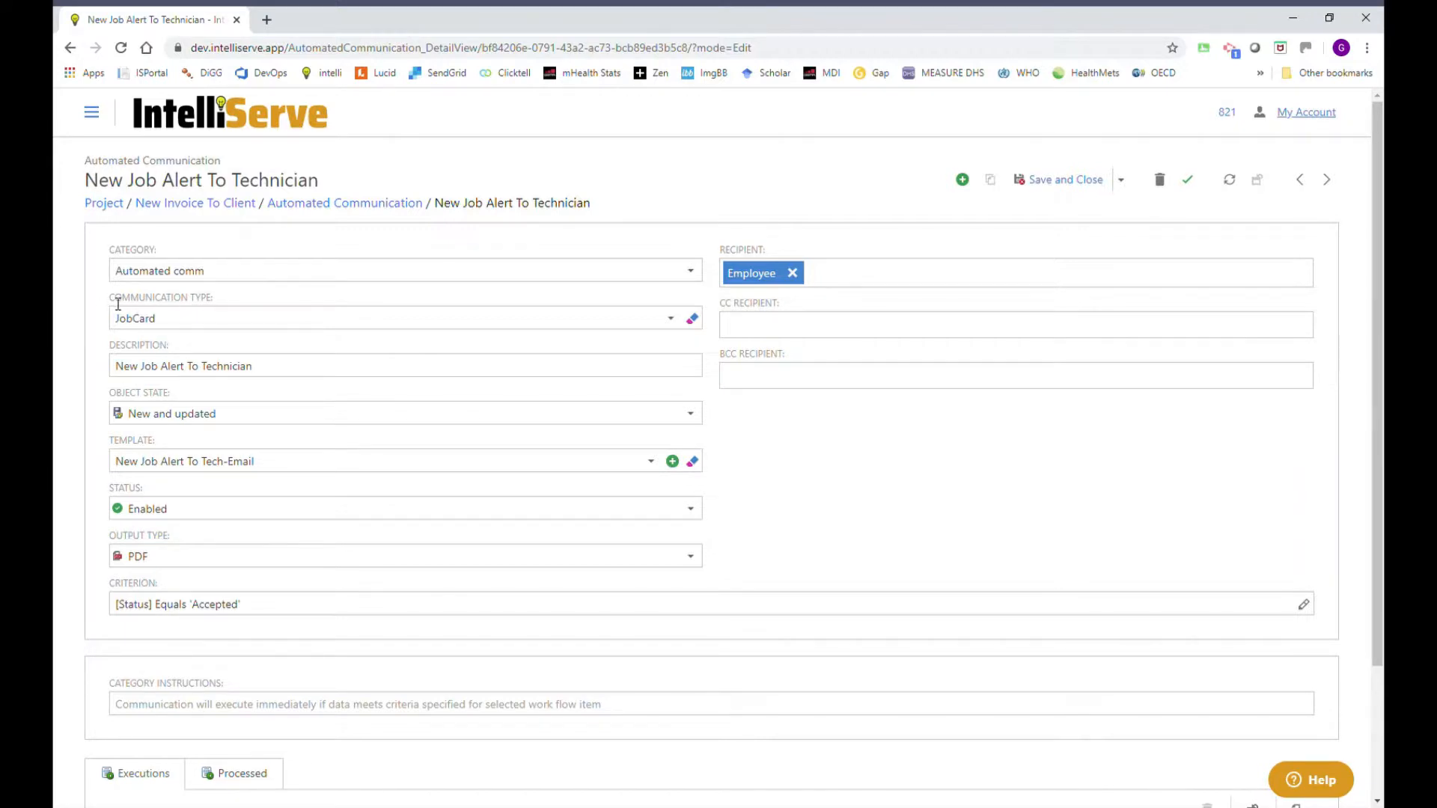
click(191, 325)
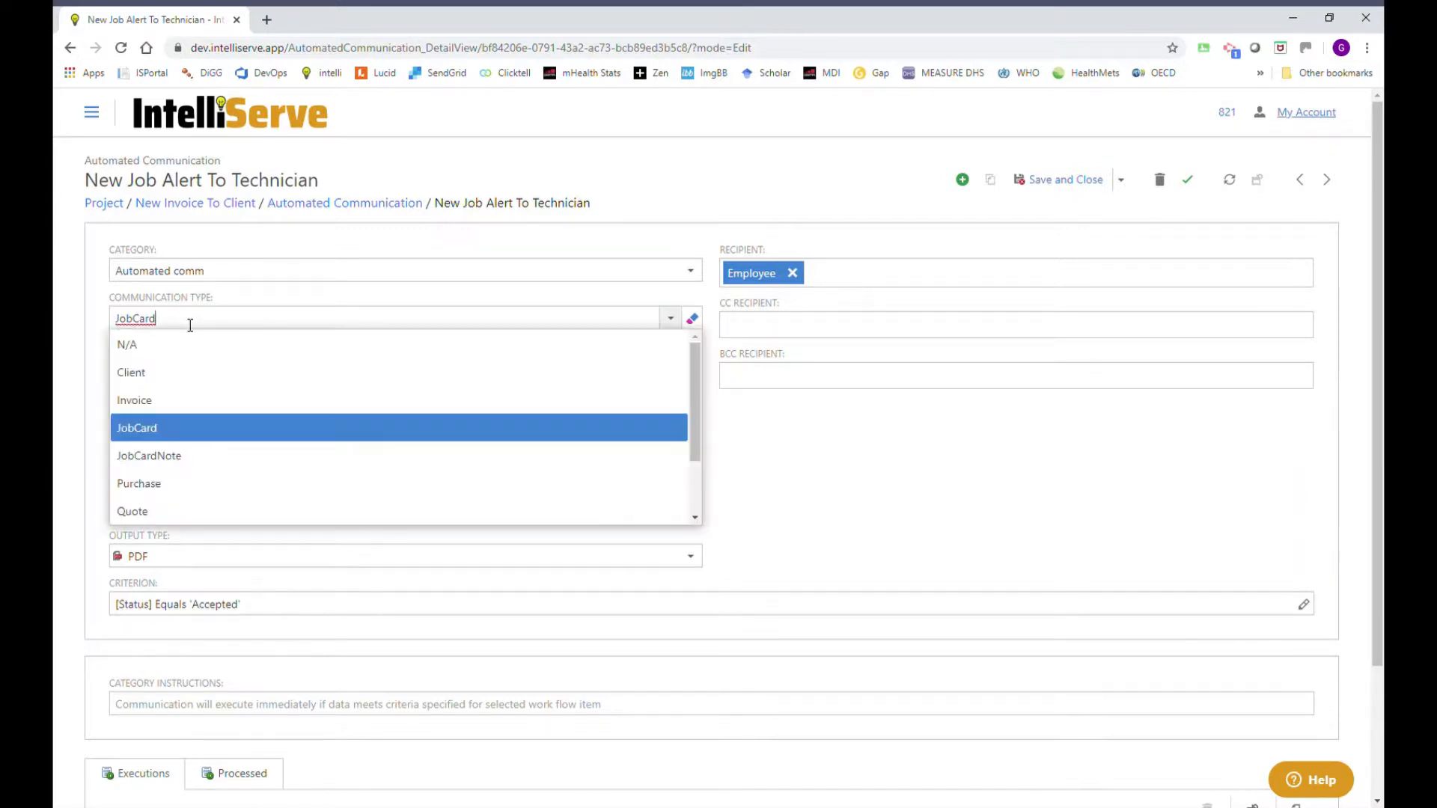
click(190, 326)
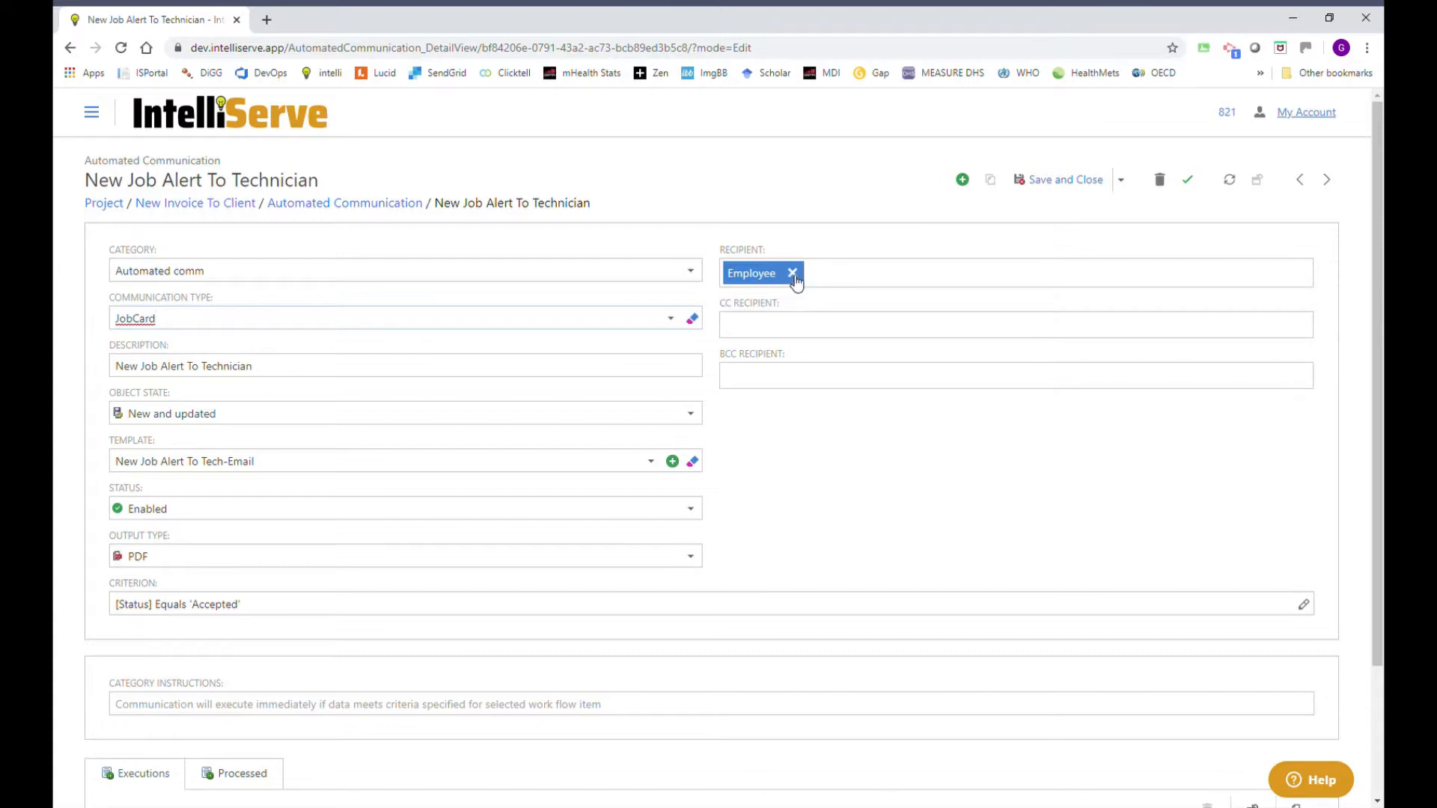
click(1120, 179)
click(1062, 212)
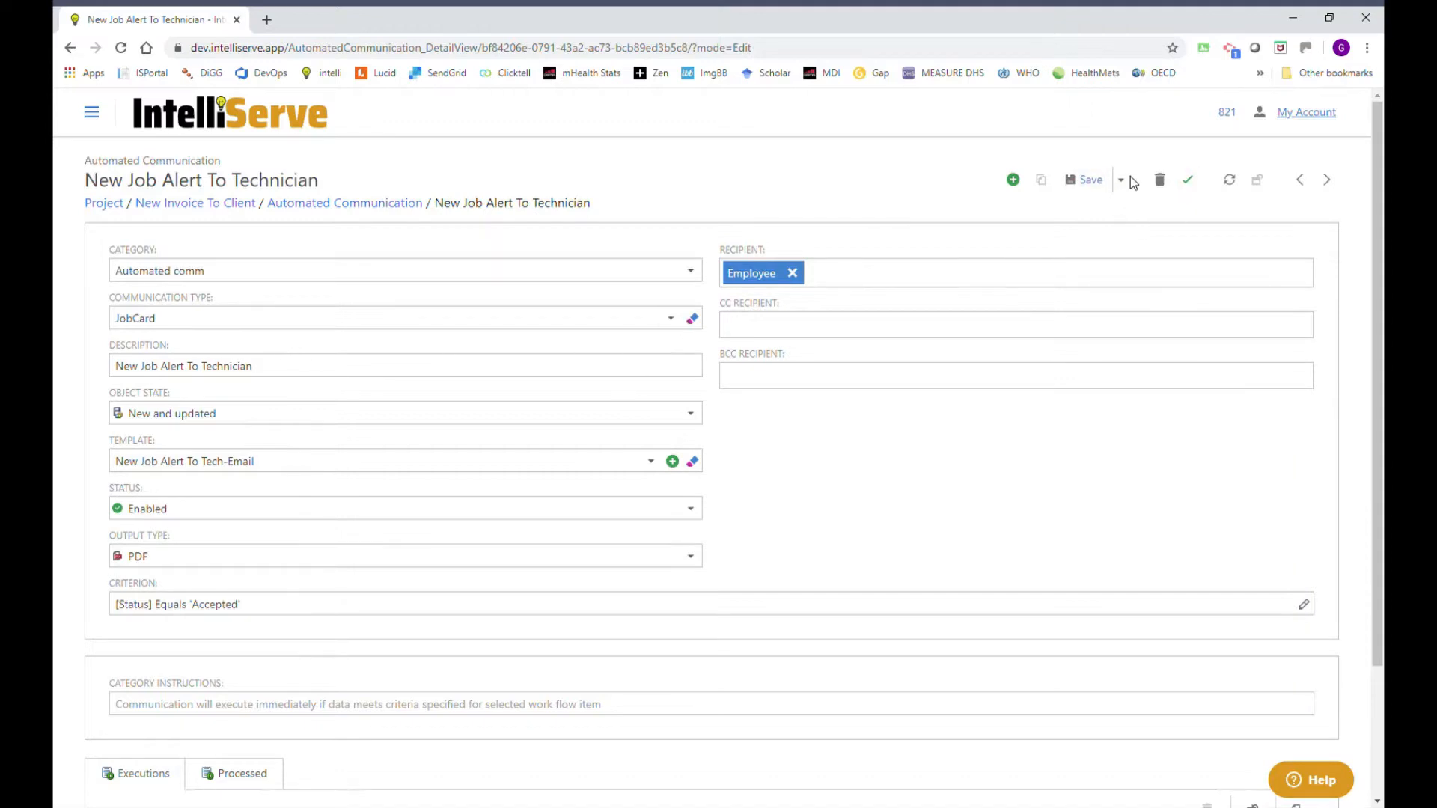
click(359, 203)
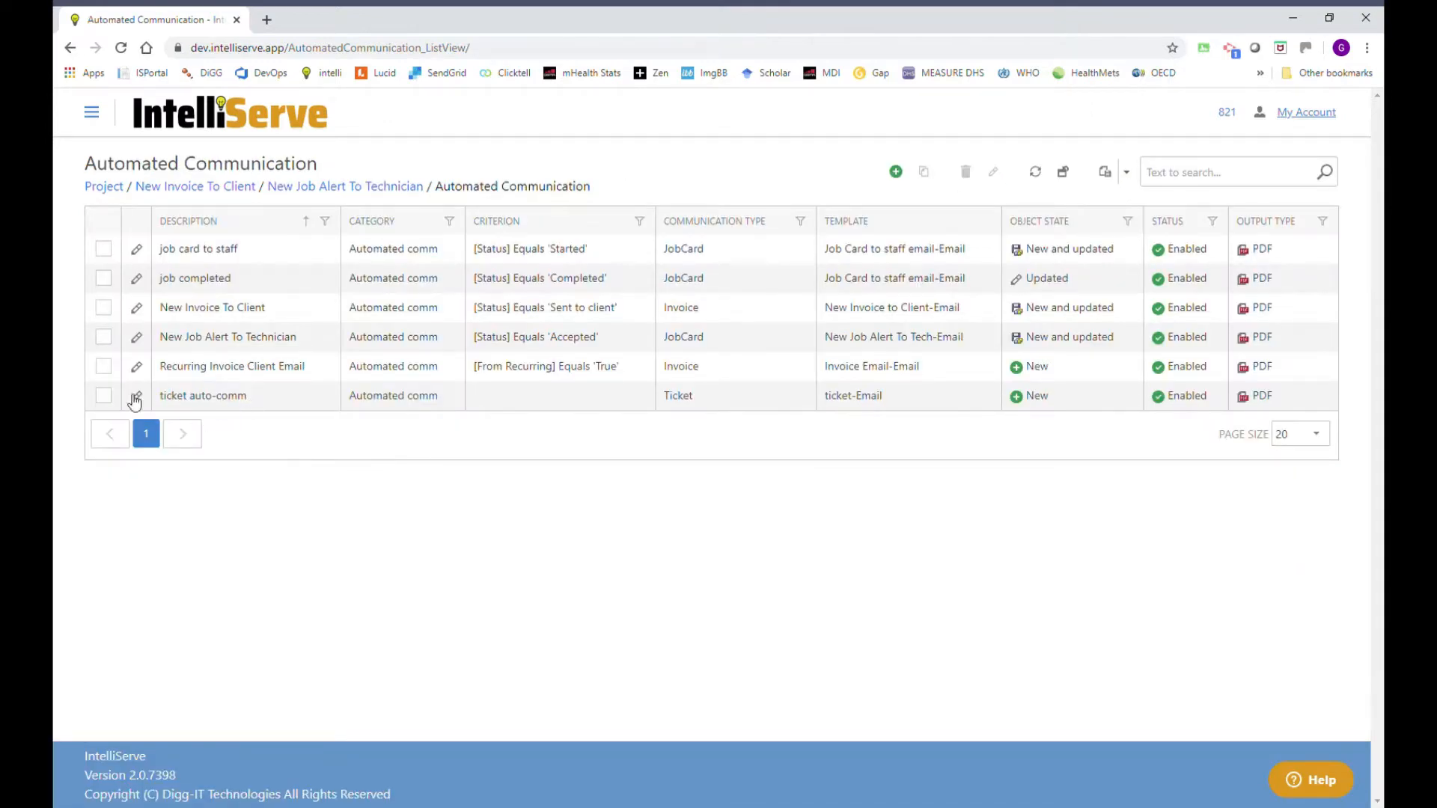
Open ticket auto-comm and look over its settings and execution log.
click(187, 400)
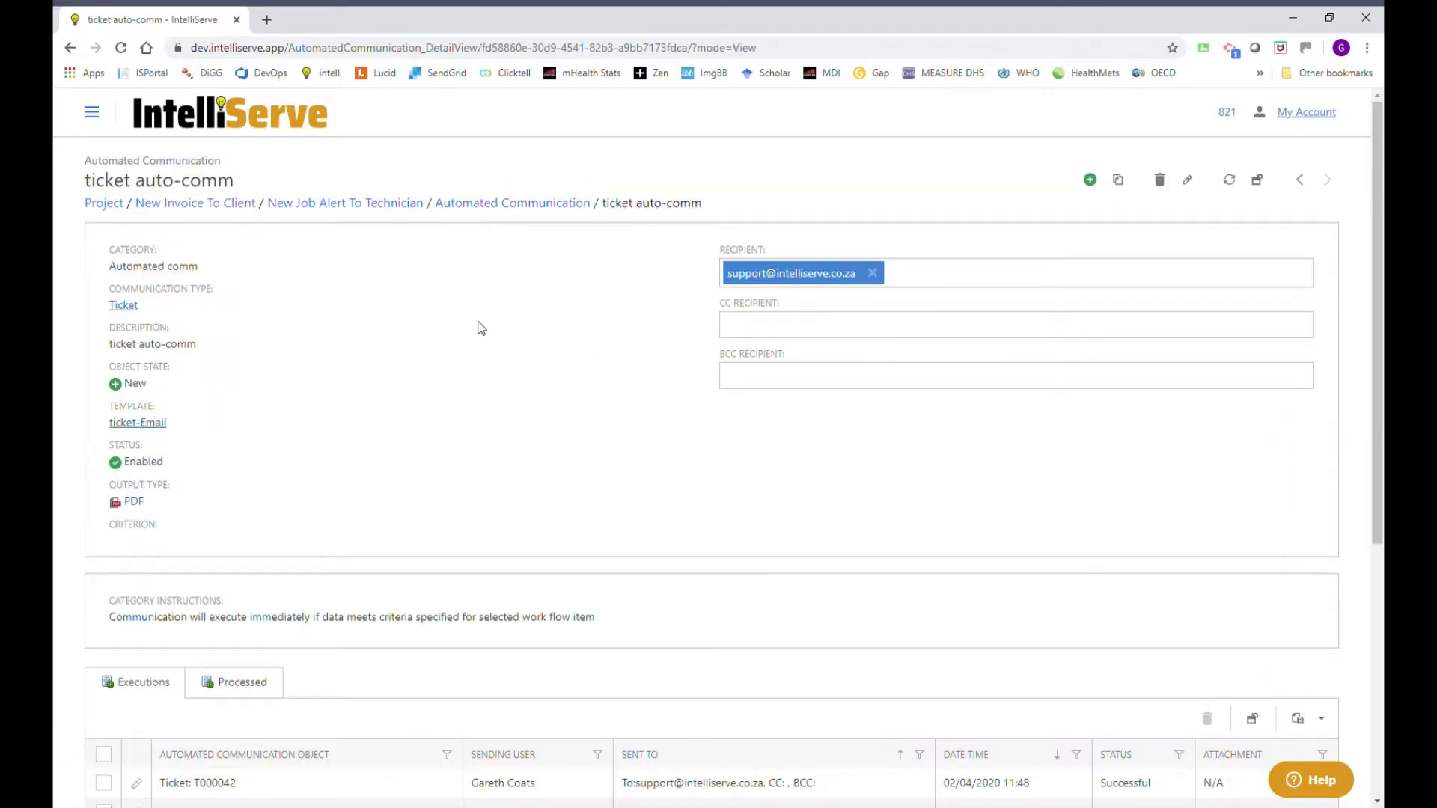
scroll(479, 328, down, 4)
scroll(479, 327, up, 4)
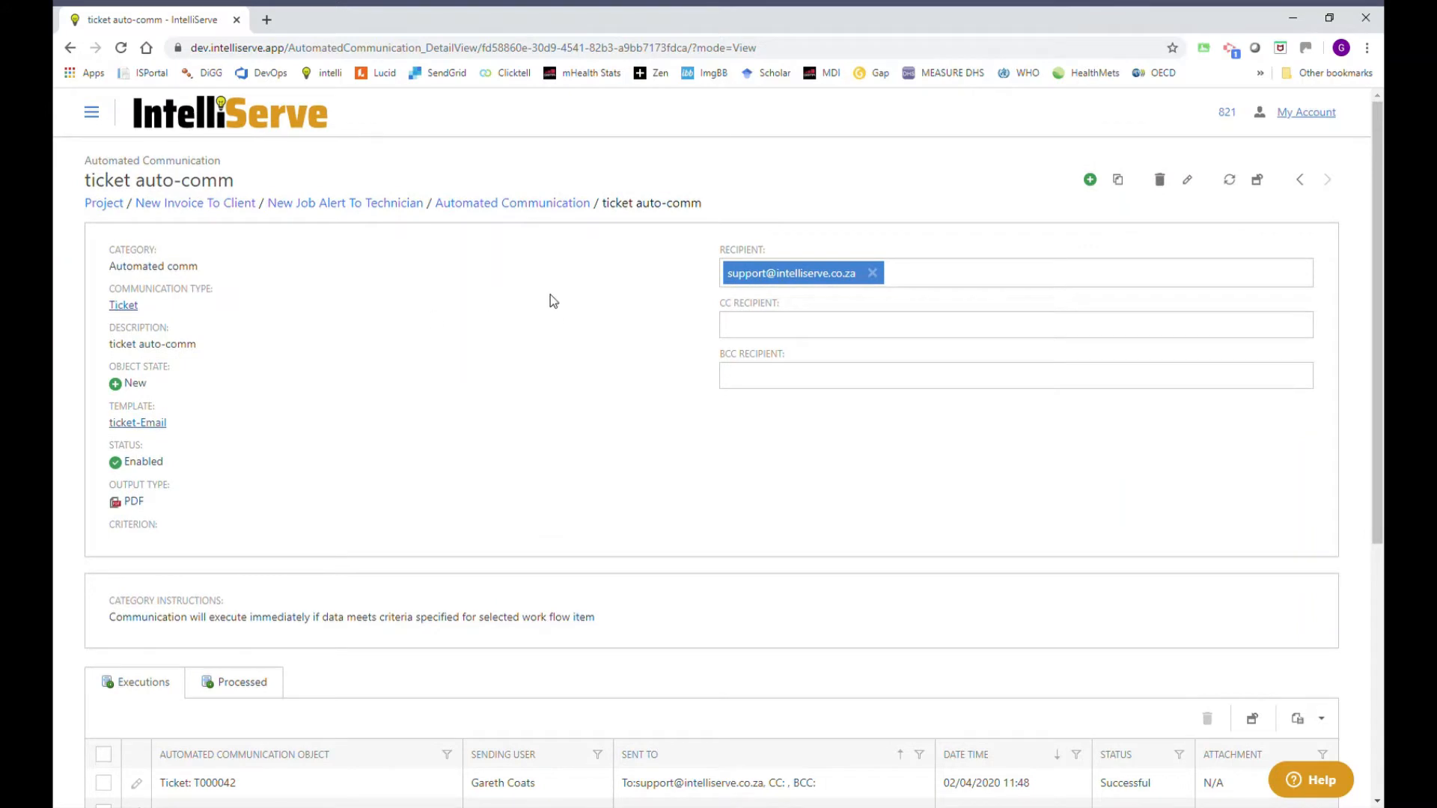